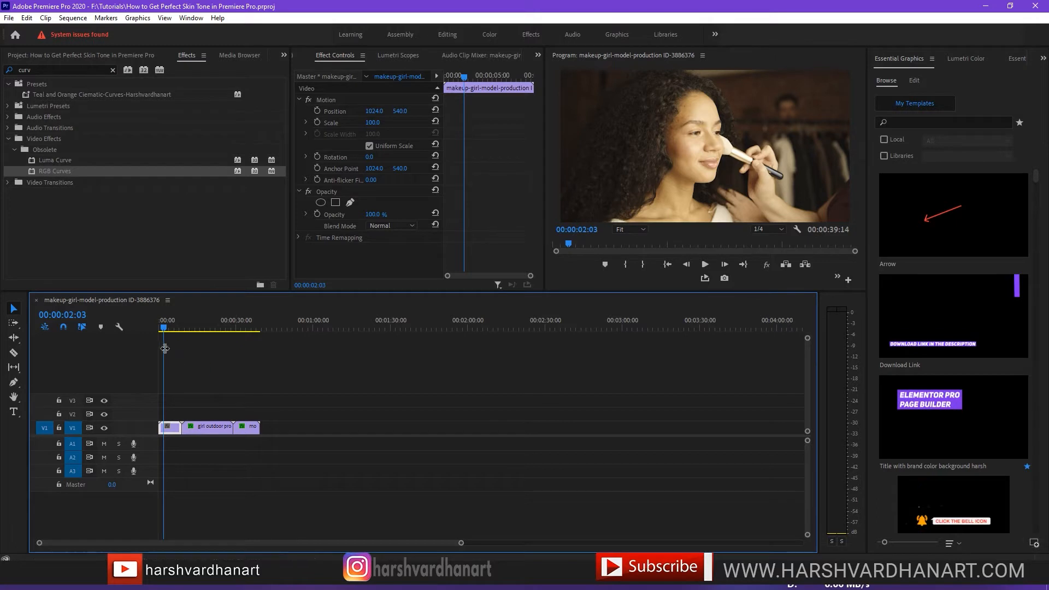
# Step: Preview the makeup, outdoor and studio model clips in the sequence, ending with the playhead on the makeup clip
pyautogui.click(174, 330)
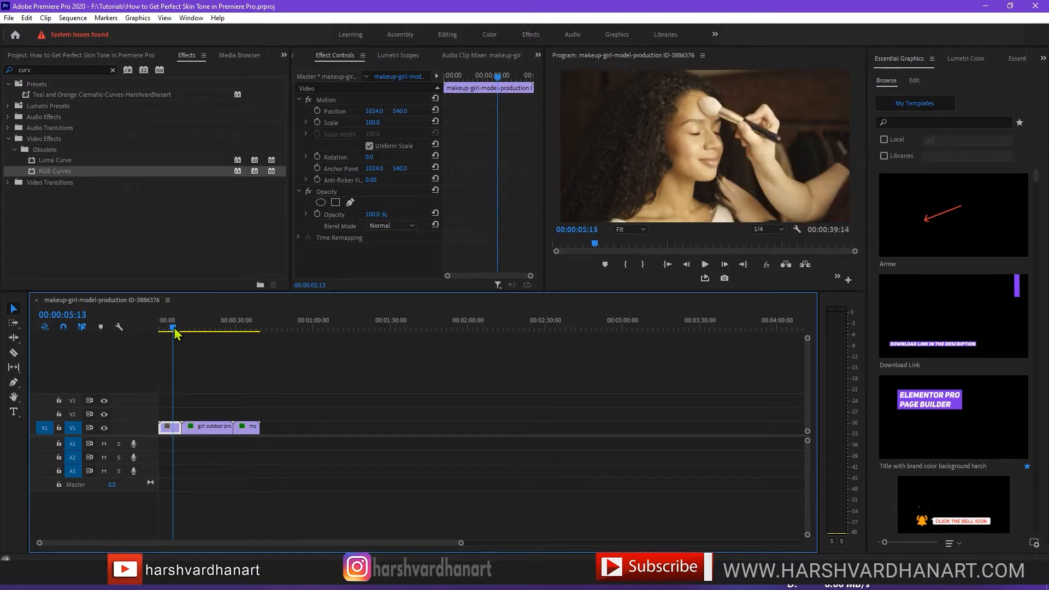
pyautogui.click(202, 331)
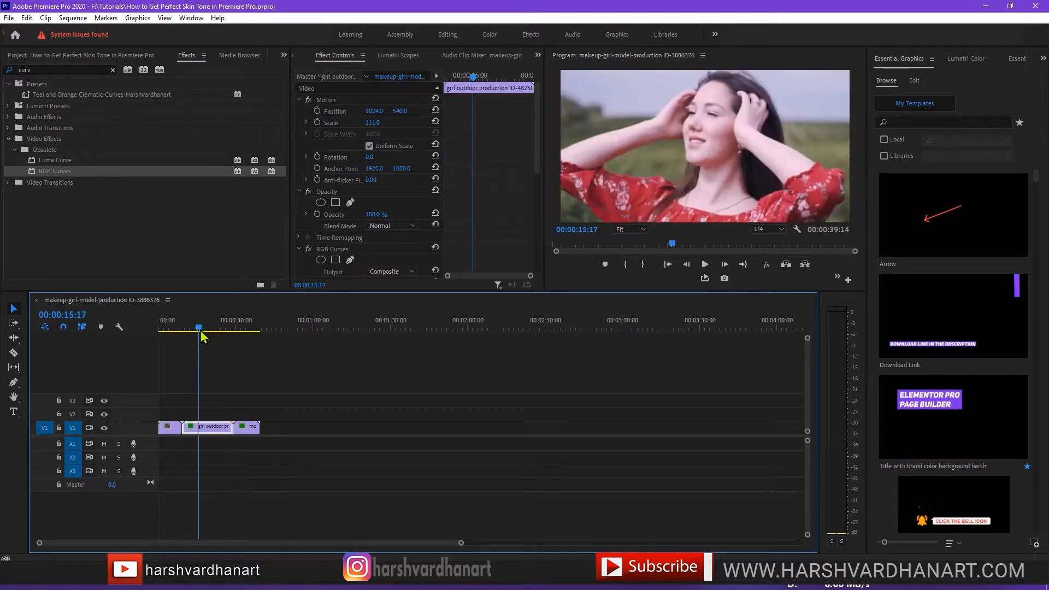
pyautogui.moveTo(203, 330); pyautogui.dragTo(247, 331)
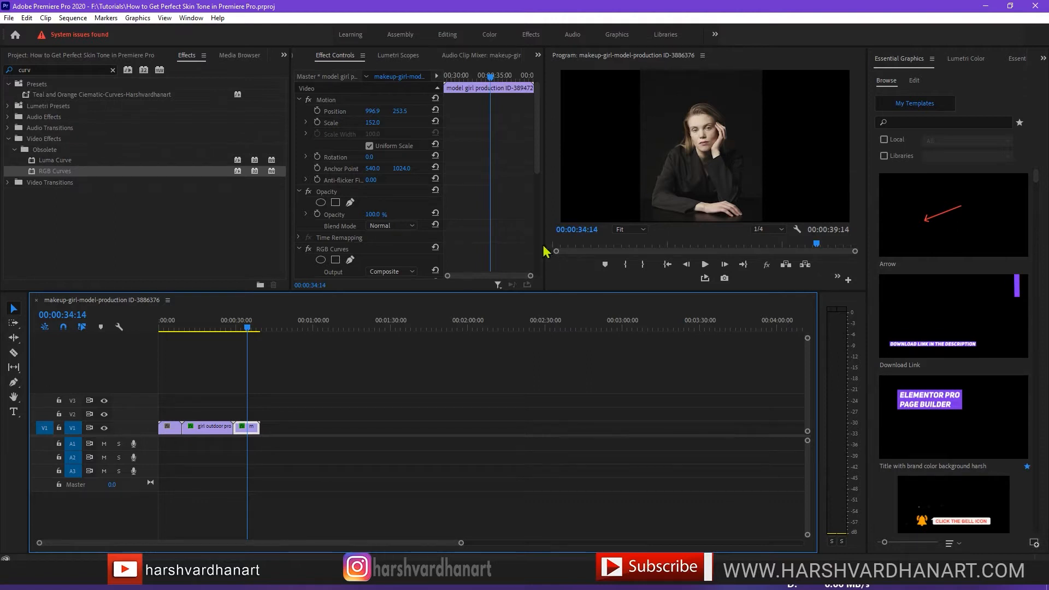
pyautogui.moveTo(247, 332); pyautogui.dragTo(221, 330)
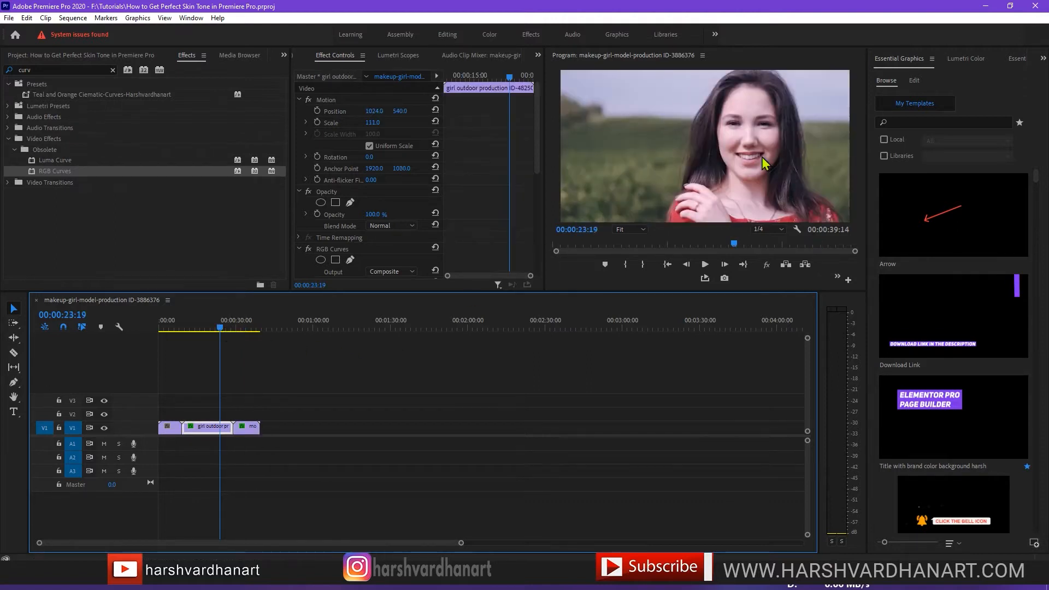
pyautogui.click(168, 328)
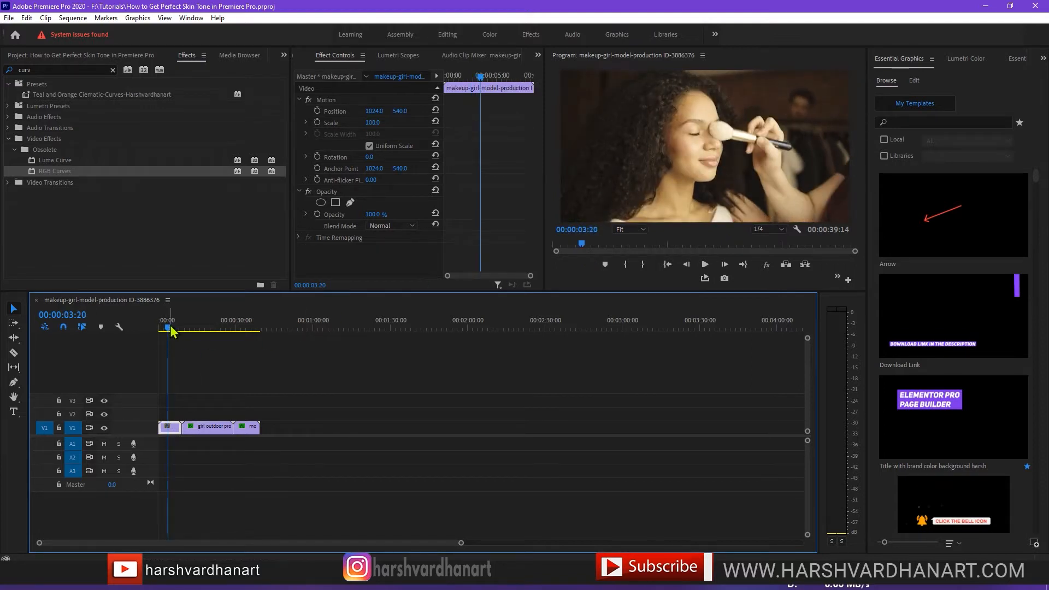
pyautogui.moveTo(170, 328); pyautogui.dragTo(174, 331)
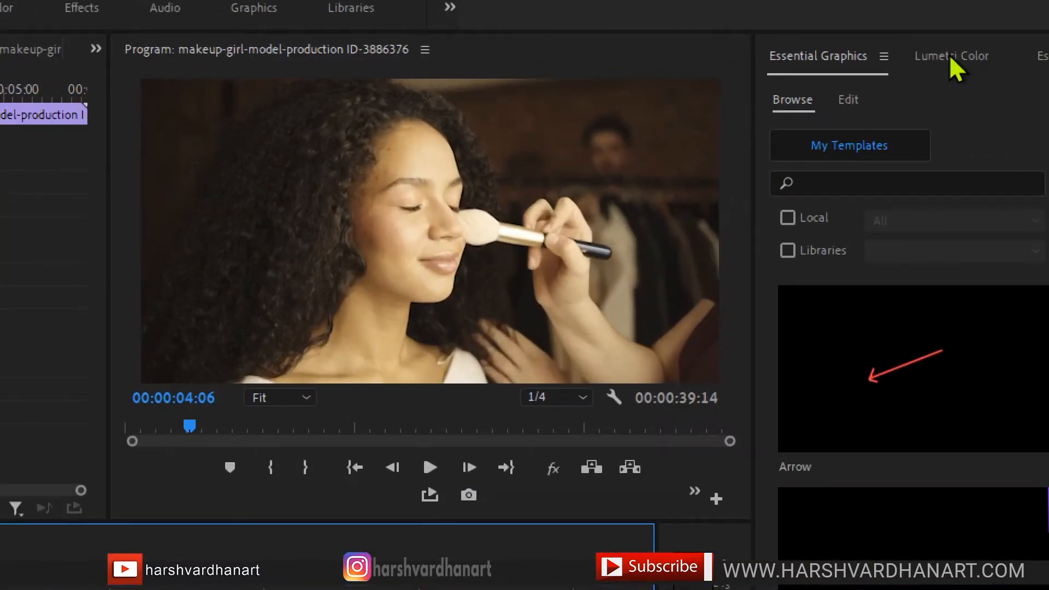
# Step: Show the Lumetri Color controls and the Lumetri Scopes for the makeup clip
pyautogui.click(950, 61)
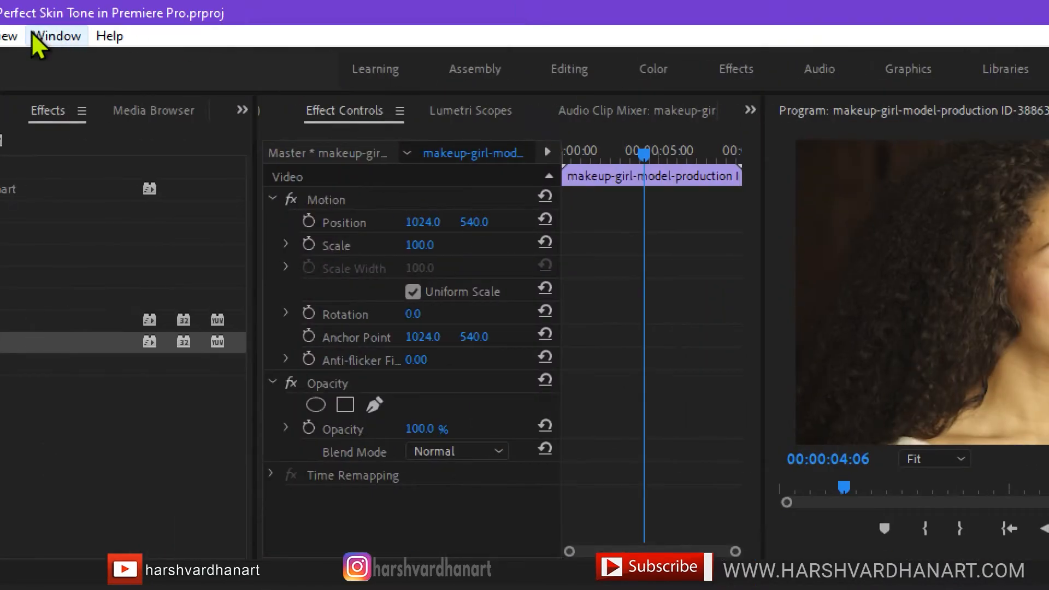
pyautogui.click(112, 32)
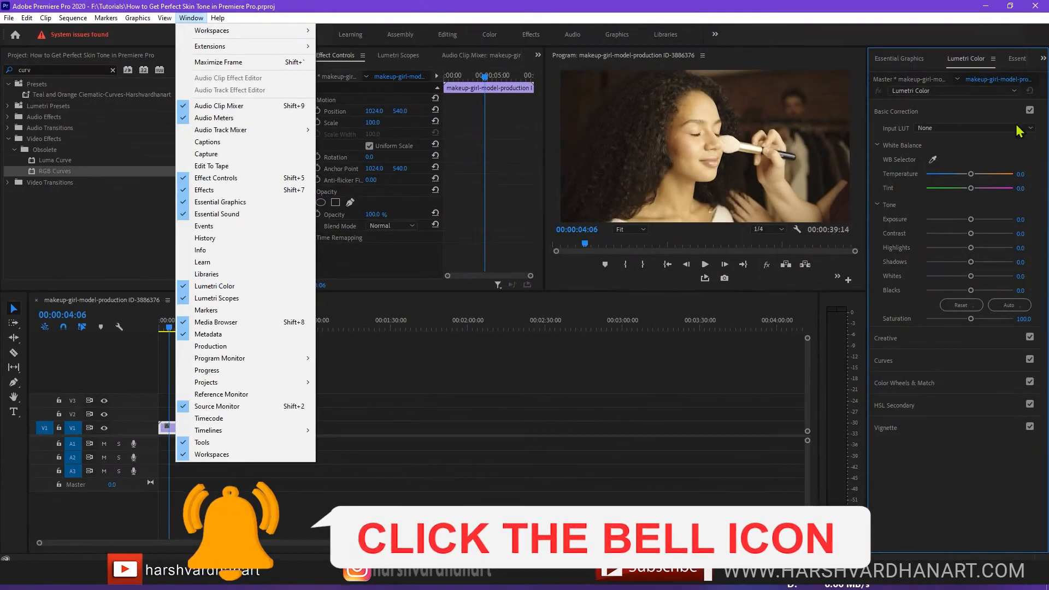
pyautogui.click(288, 280)
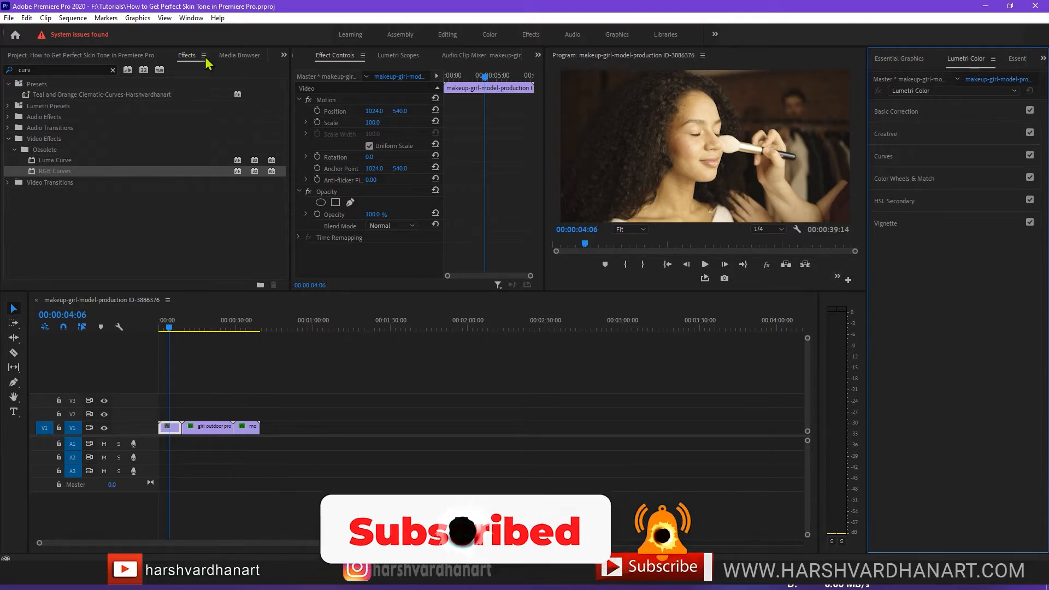
pyautogui.click(190, 18)
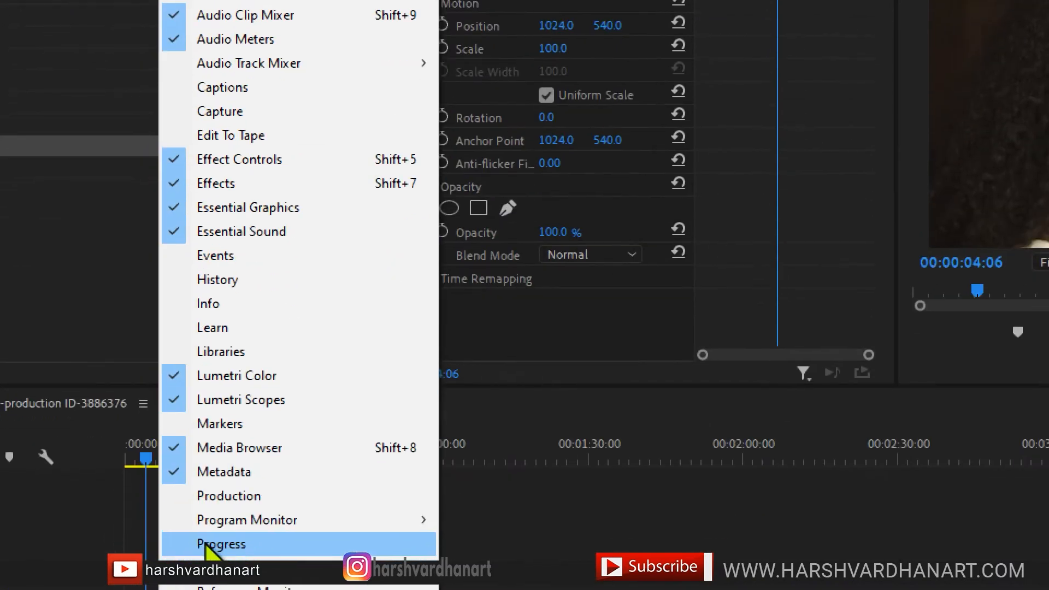
pyautogui.click(297, 404)
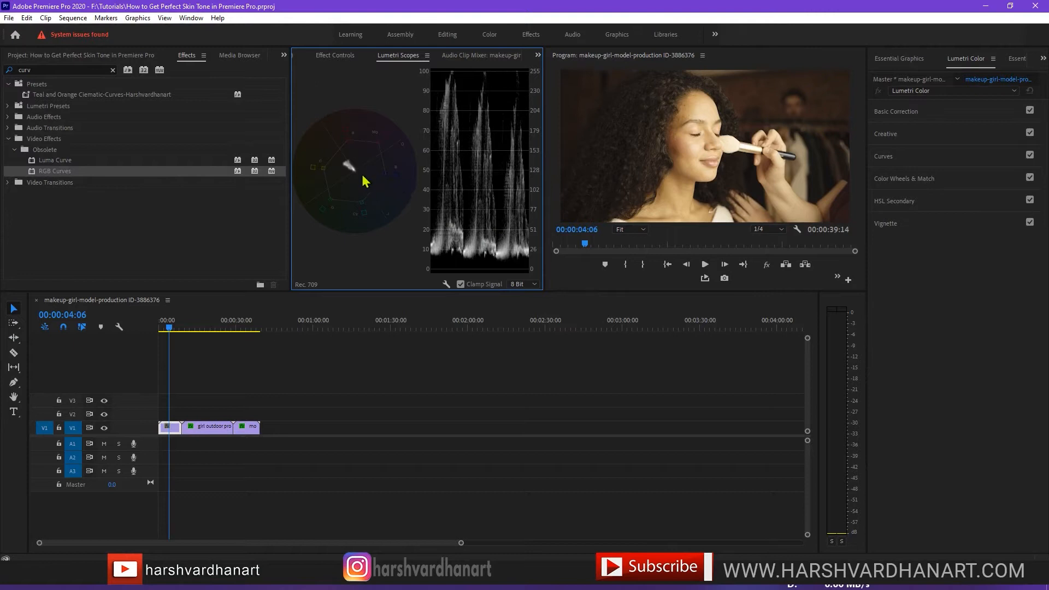
# Step: Set Lumetri Scopes to show only the Vectorscope YUV, with the Parade (RGB-White) turned off
pyautogui.rightClick(399, 99)
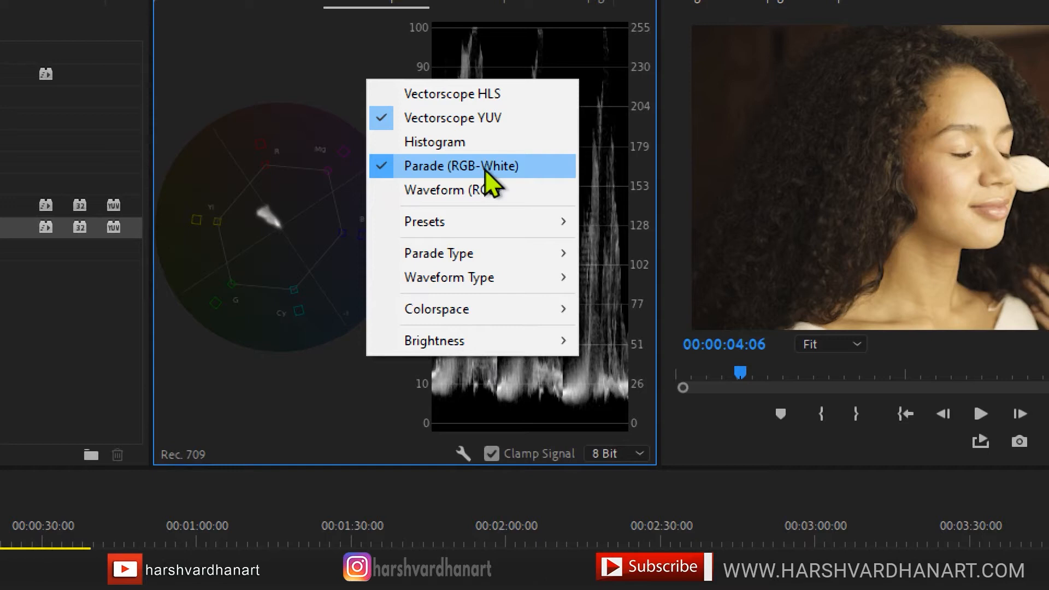
pyautogui.moveTo(537, 223)
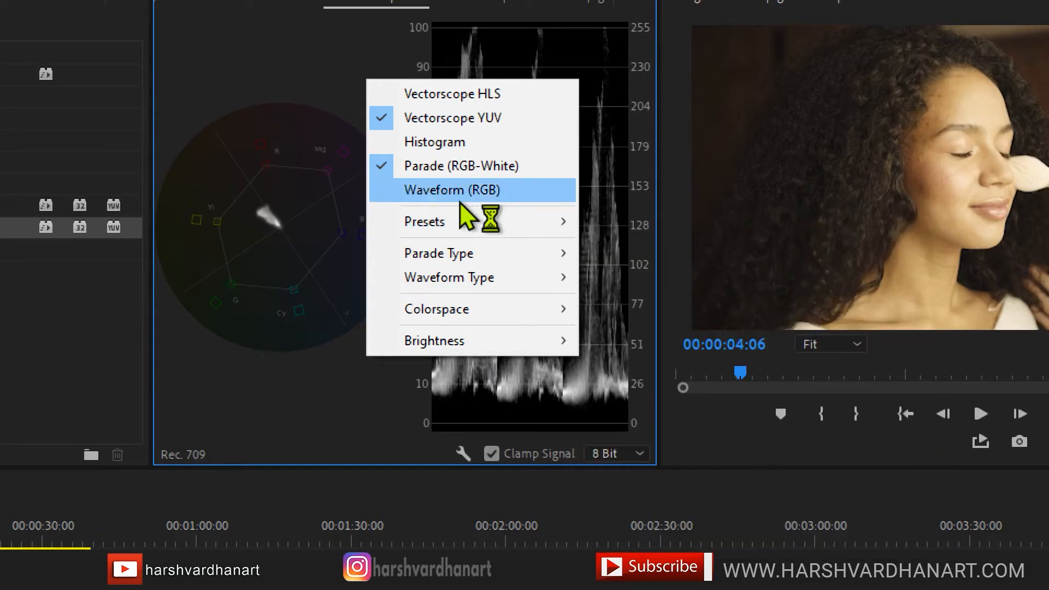
pyautogui.click(431, 191)
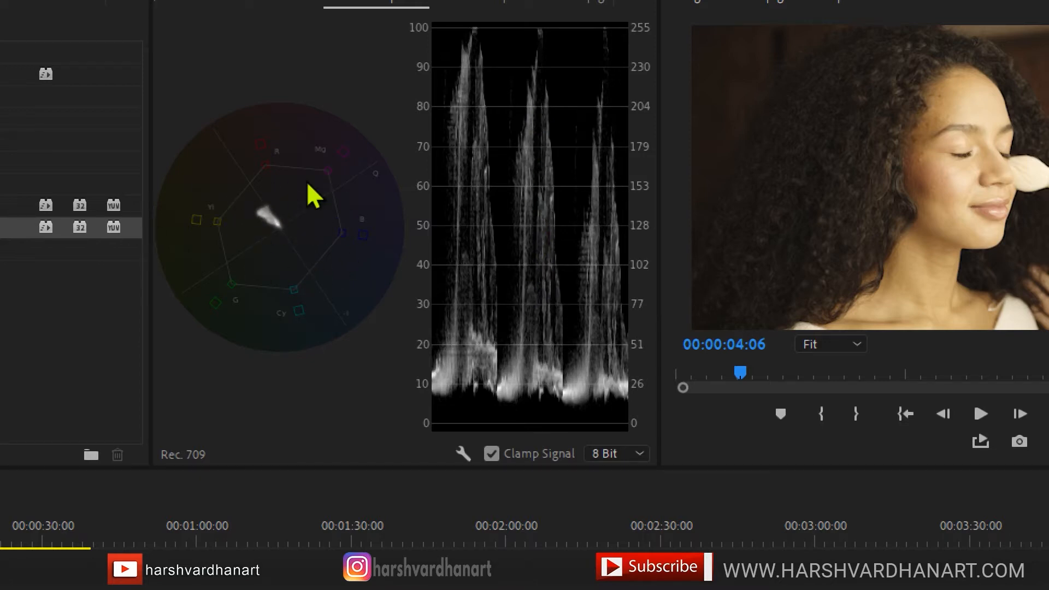
pyautogui.rightClick(365, 37)
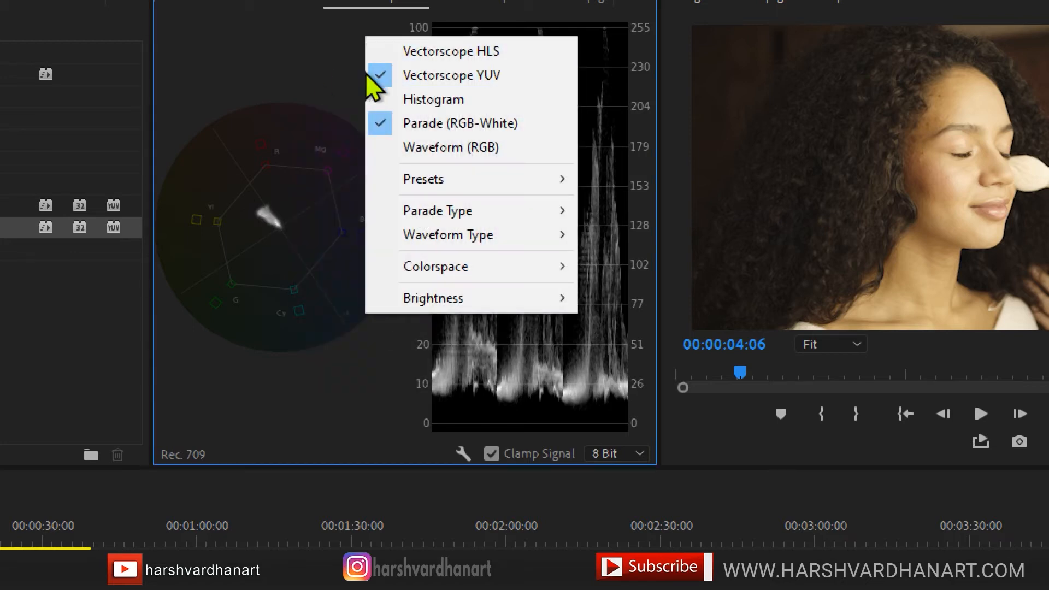
pyautogui.click(381, 74)
pyautogui.rightClick(363, 111)
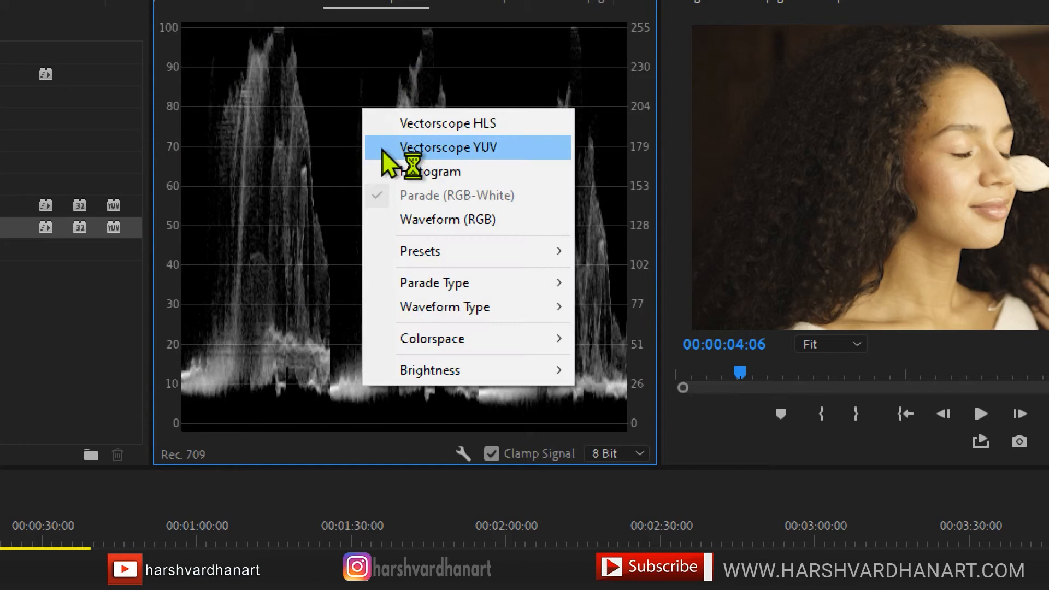
pyautogui.click(382, 149)
pyautogui.rightClick(297, 133)
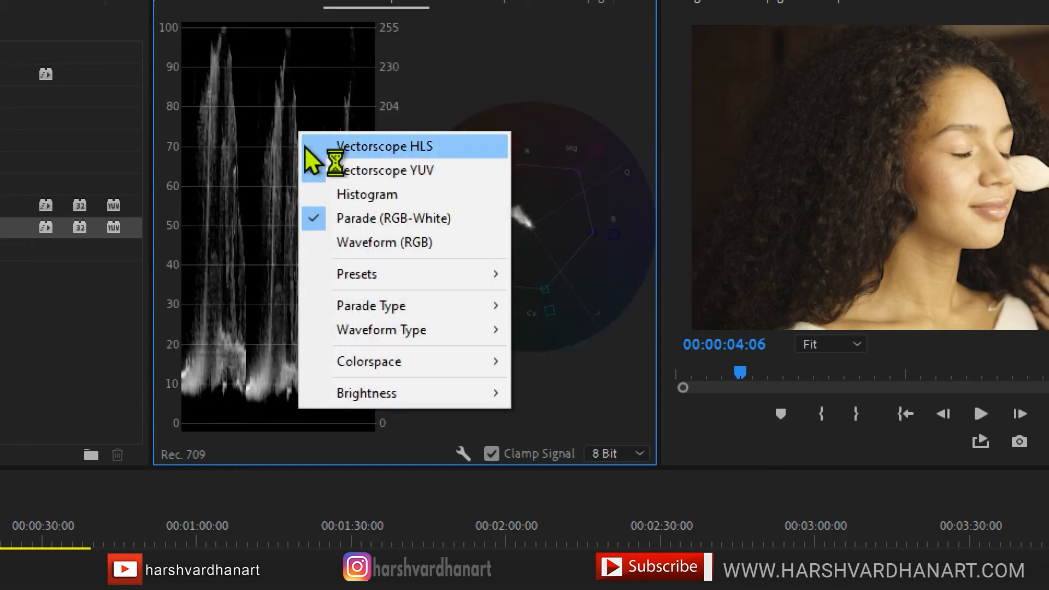
pyautogui.click(321, 218)
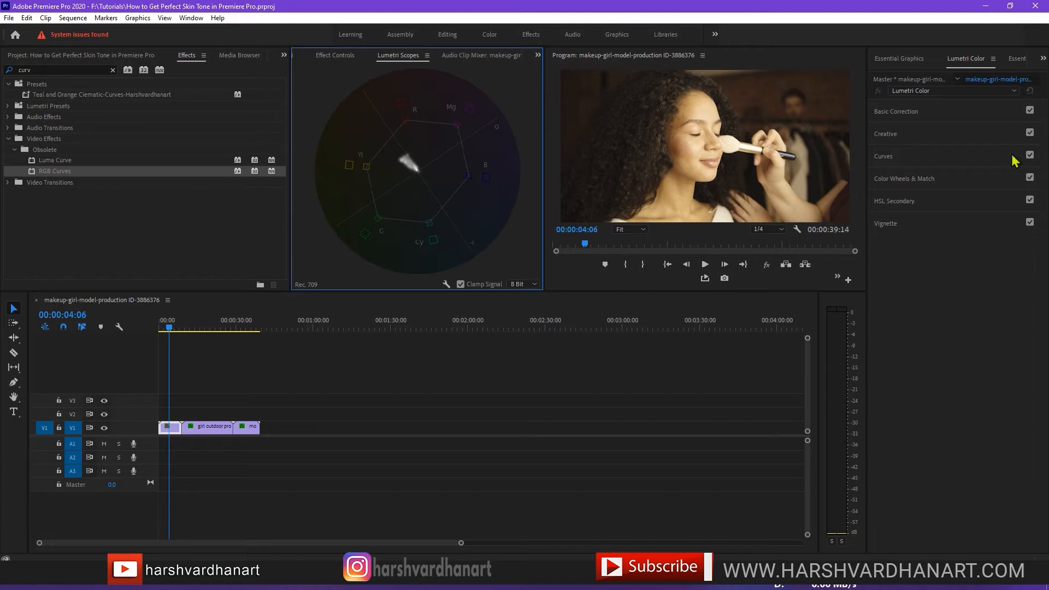
# Step: Select the makeup clip, view its effect settings and return to the vectorscope
pyautogui.click(173, 435)
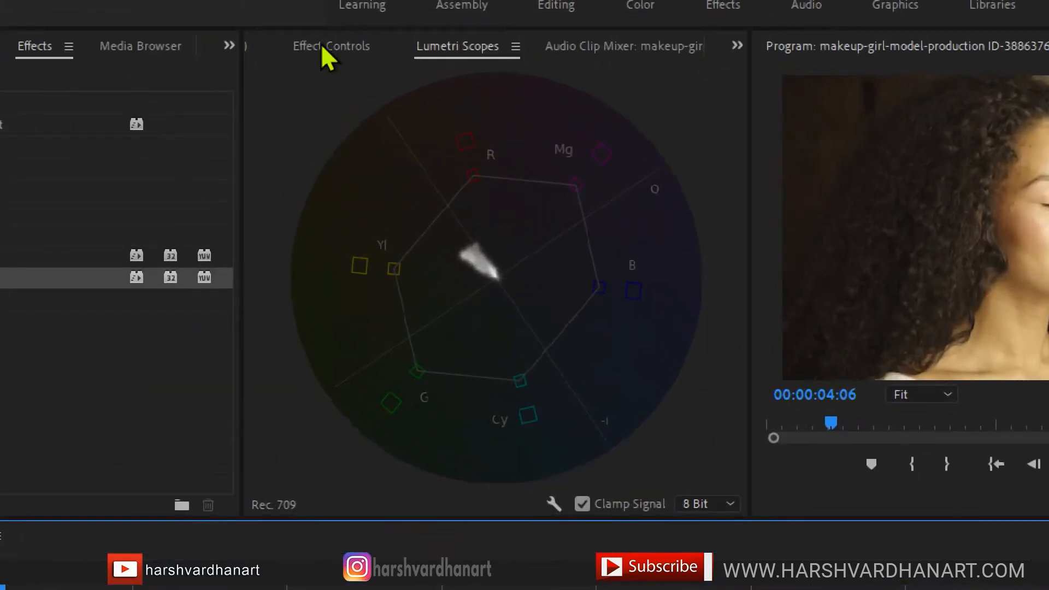
pyautogui.click(324, 55)
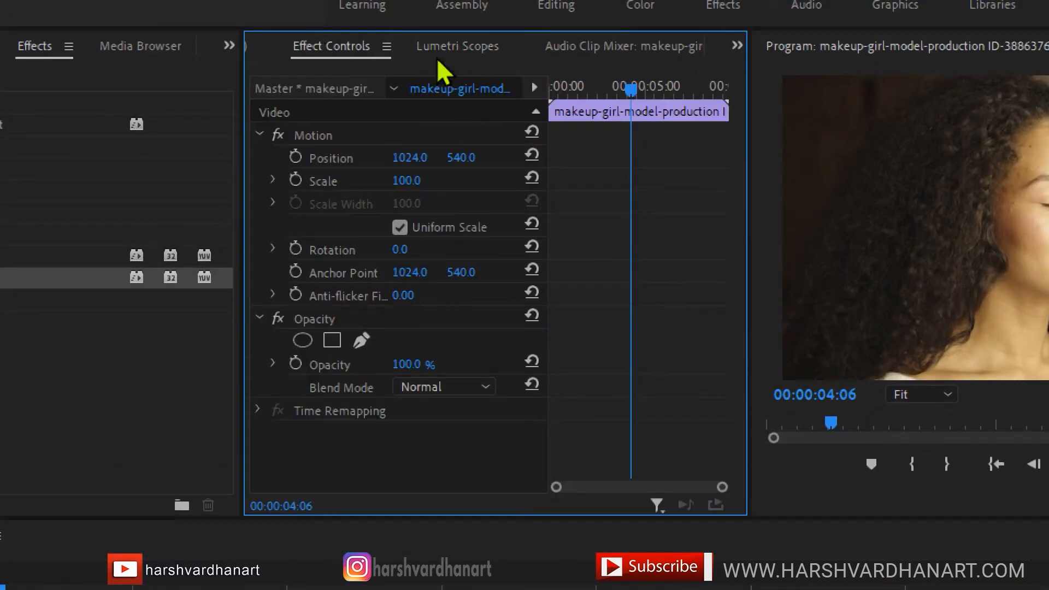
pyautogui.click(459, 46)
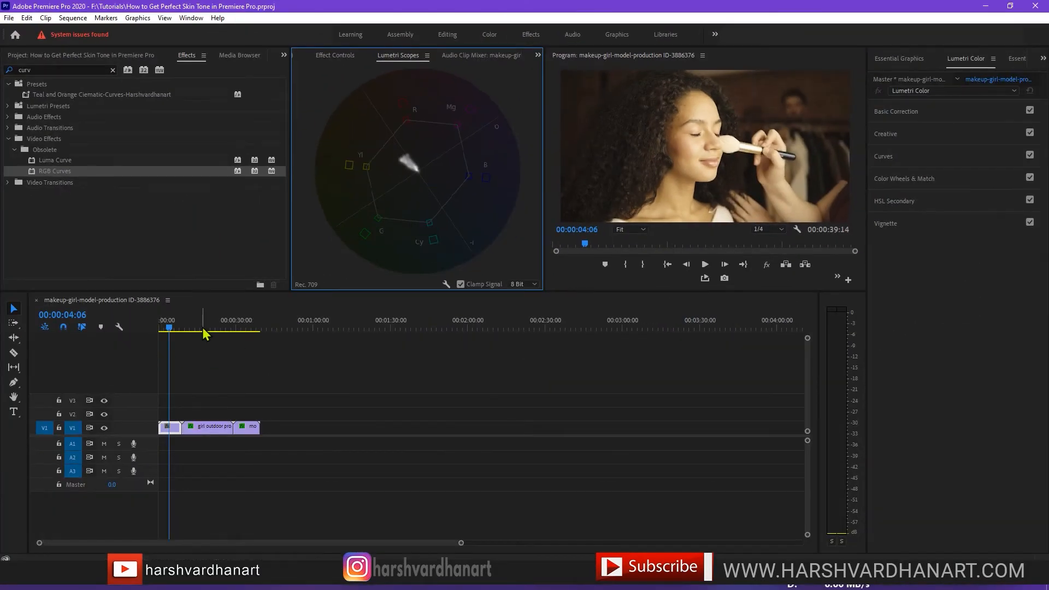
# Step: Compare the vectorscope traces of the outdoor, studio and makeup clips, ending on the makeup clip at 00:00:07:00
pyautogui.click(202, 328)
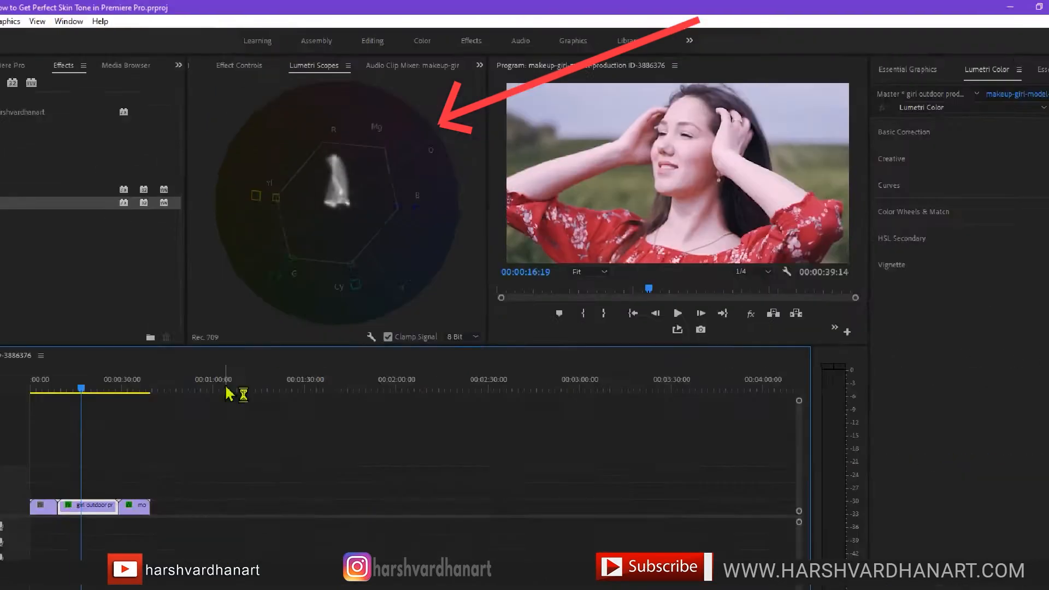
pyautogui.click(128, 389)
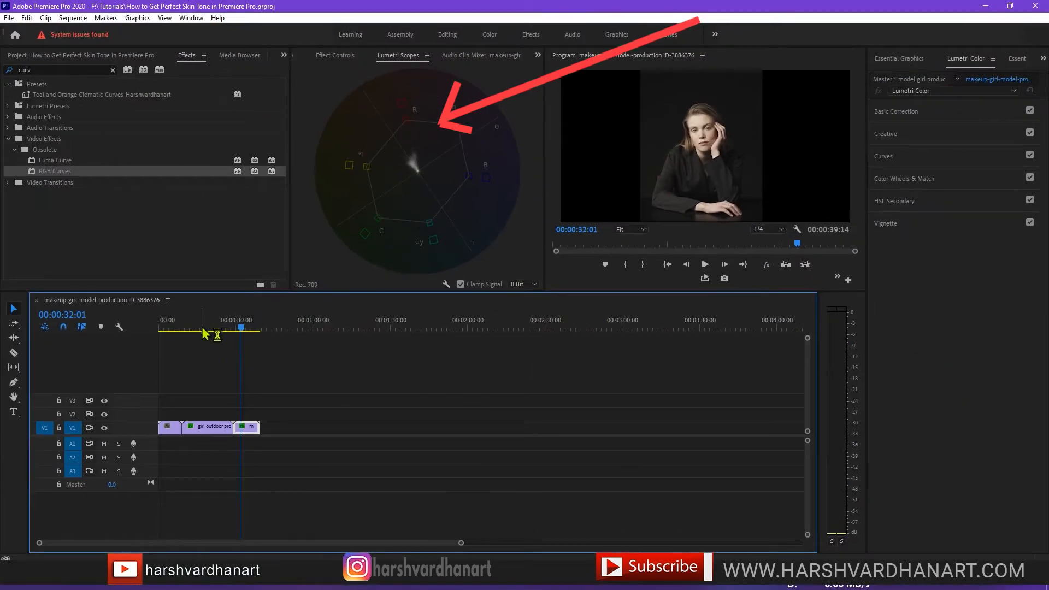
pyautogui.click(208, 329)
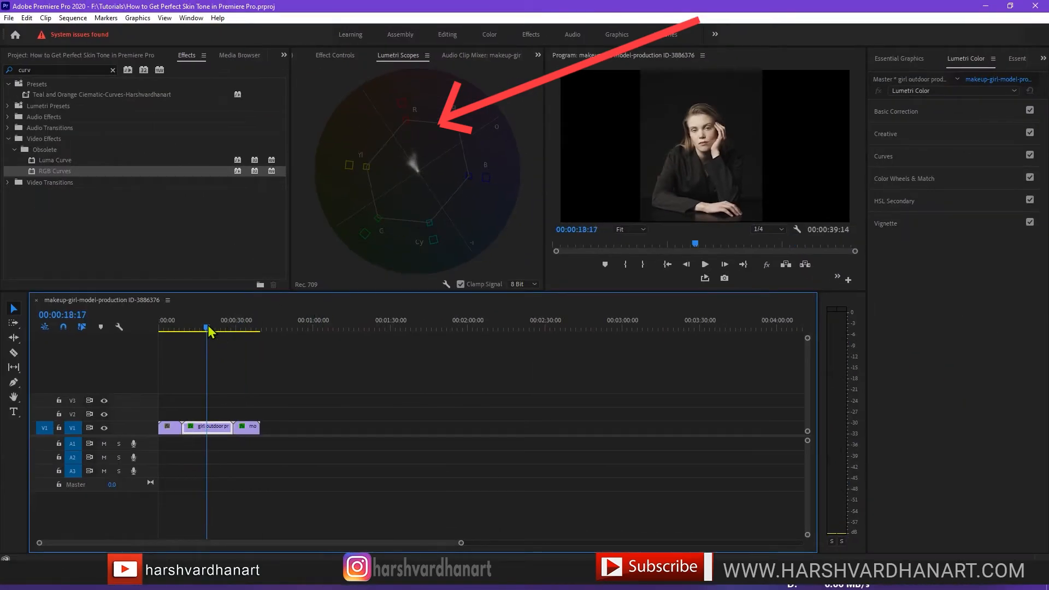
pyautogui.click(177, 329)
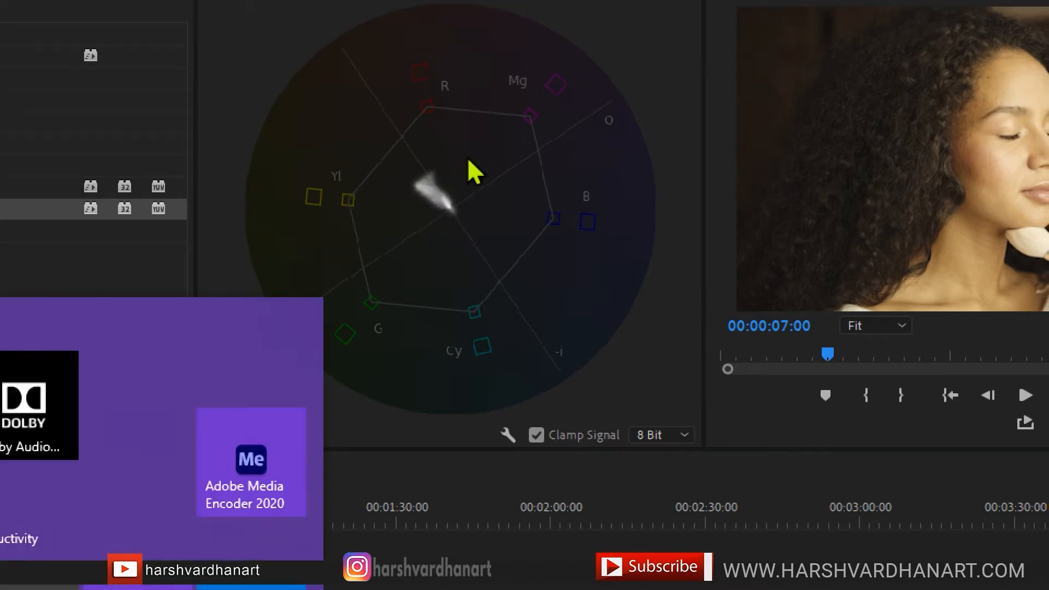
pyautogui.click(466, 157)
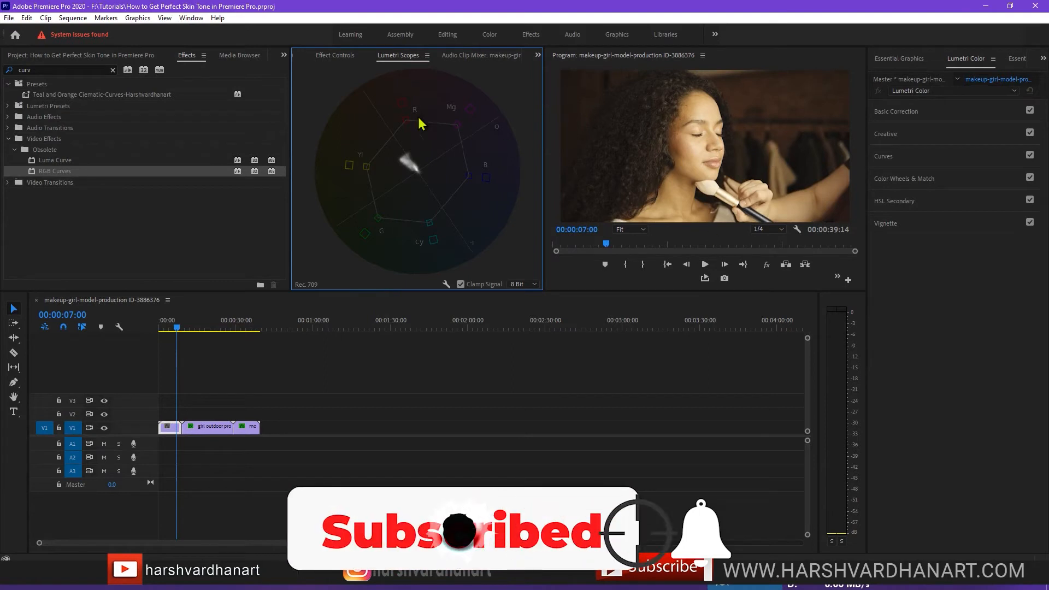
# Step: Add an ellipse mask to the makeup clip's Opacity effect
pyautogui.click(337, 57)
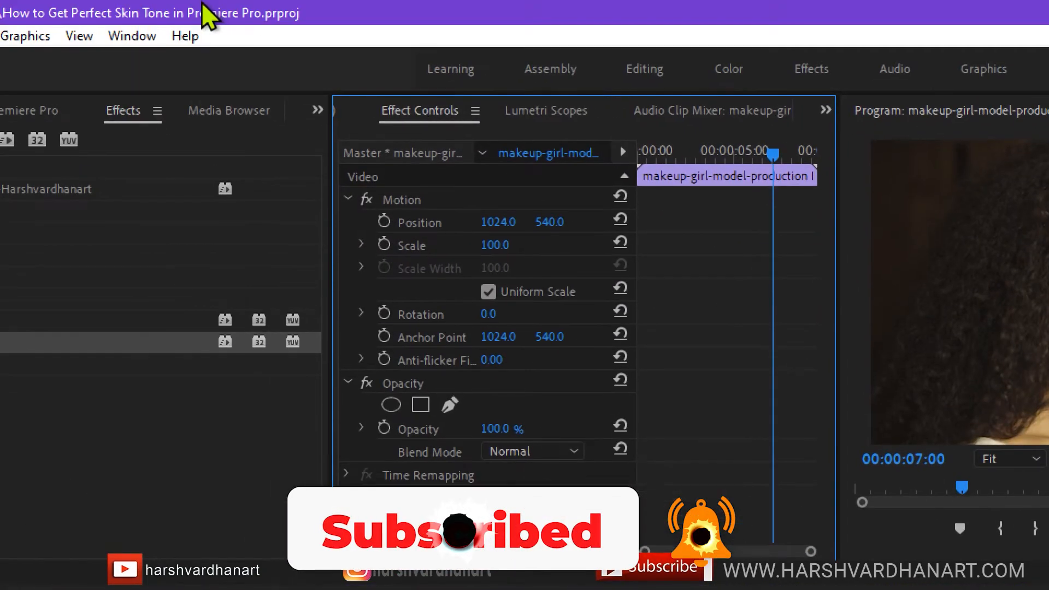
pyautogui.click(132, 37)
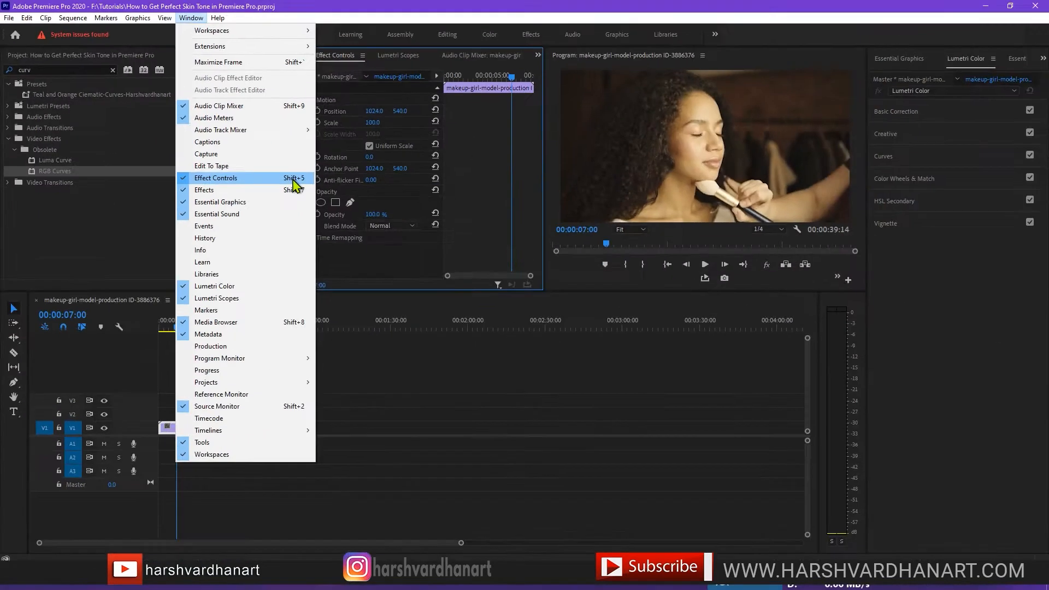
pyautogui.click(403, 14)
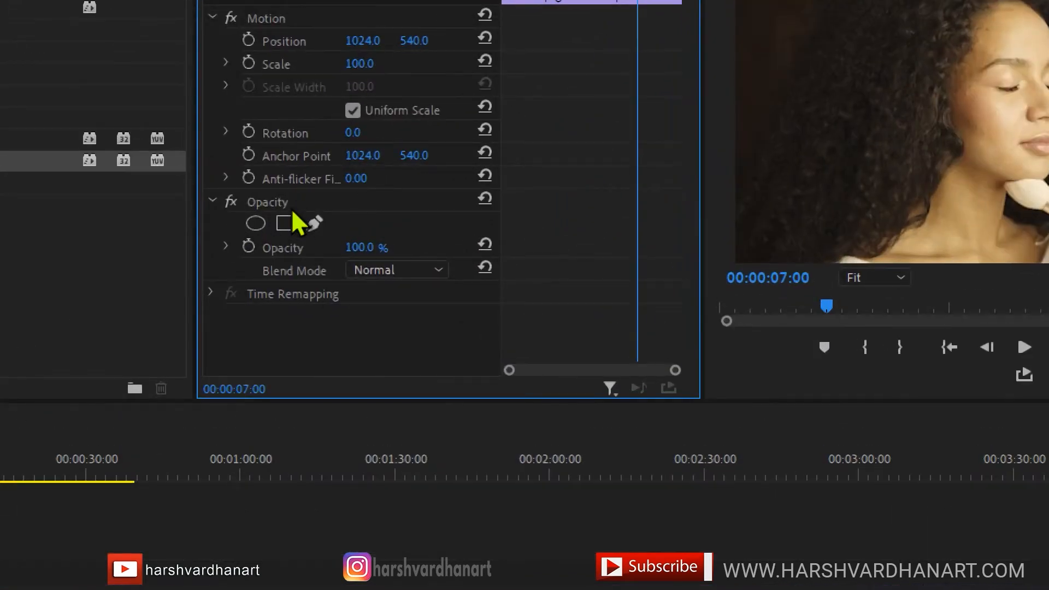
pyautogui.click(245, 201)
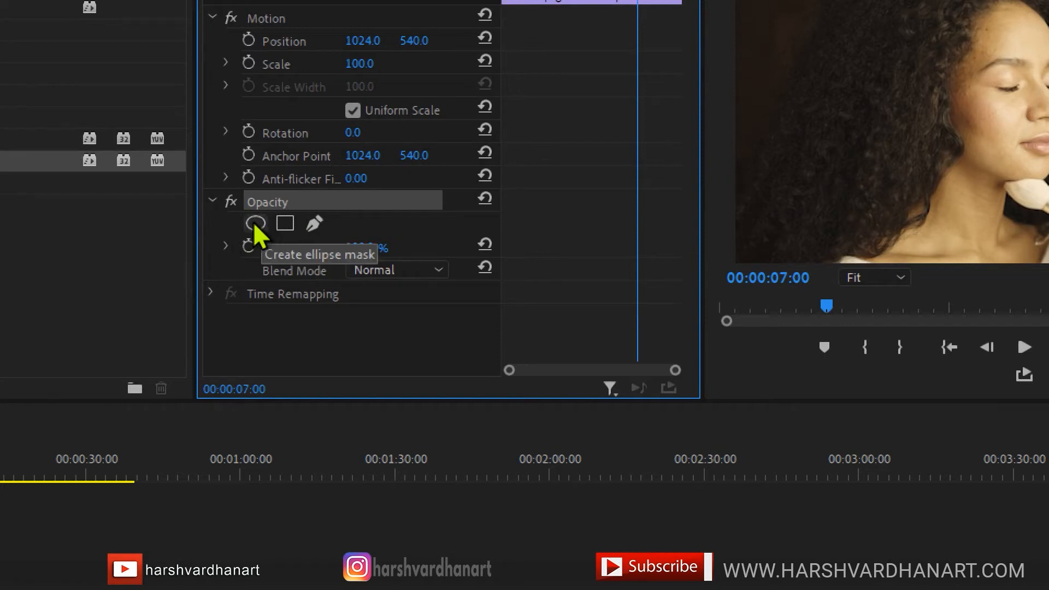
pyautogui.click(254, 223)
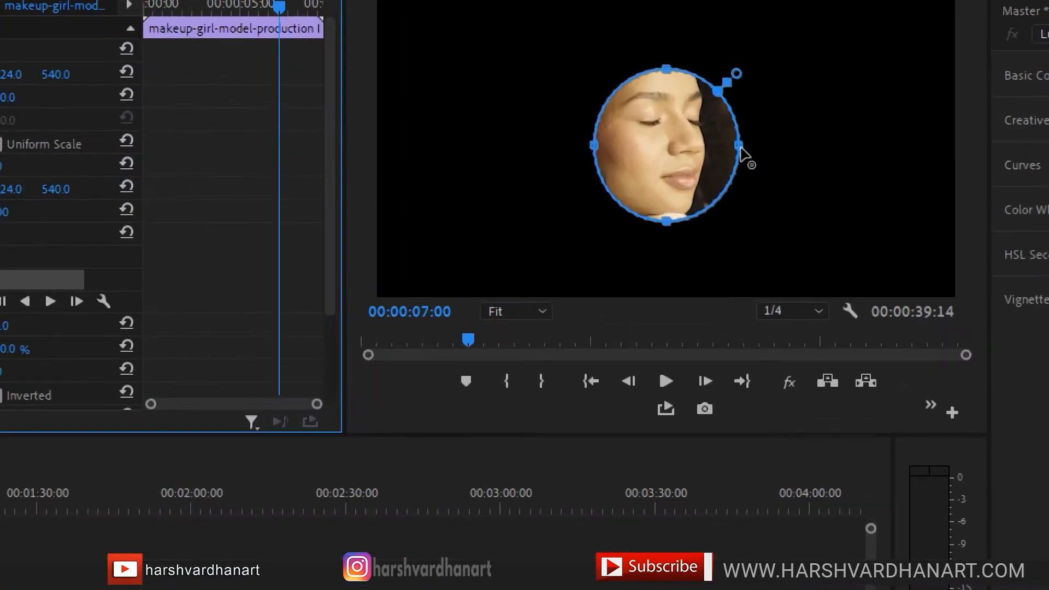
# Step: Shrink the ellipse mask to a small patch of skin on the model's cheek and display it on the vectorscope
pyautogui.moveTo(740, 147); pyautogui.dragTo(742, 147)
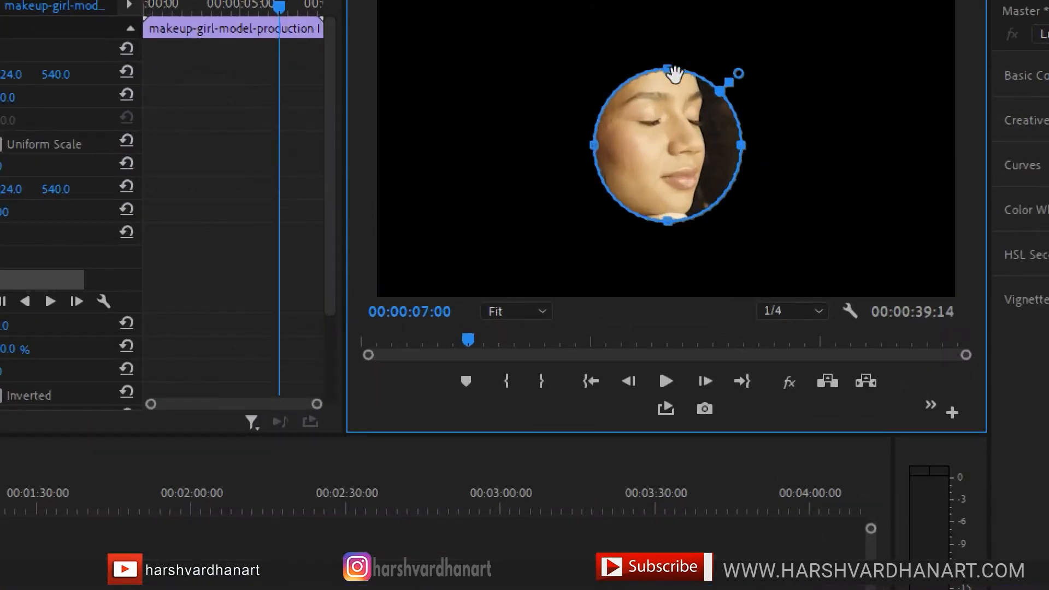
pyautogui.moveTo(668, 70); pyautogui.dragTo(668, 72)
pyautogui.moveTo(741, 146); pyautogui.dragTo(655, 148)
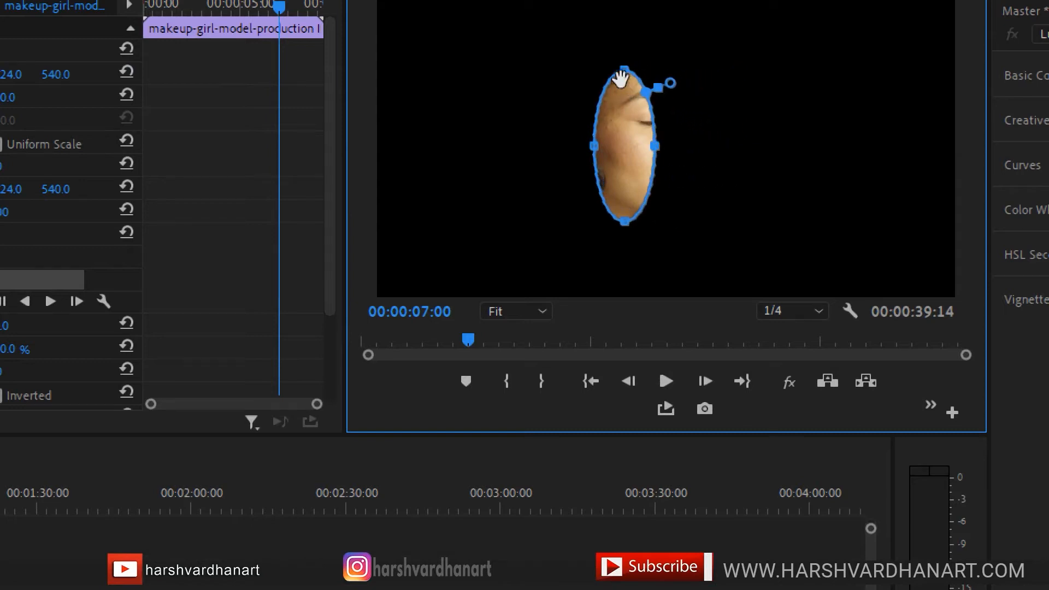
pyautogui.moveTo(621, 69); pyautogui.dragTo(624, 123)
pyautogui.moveTo(594, 172); pyautogui.dragTo(602, 163)
pyautogui.moveTo(630, 223); pyautogui.dragTo(628, 153)
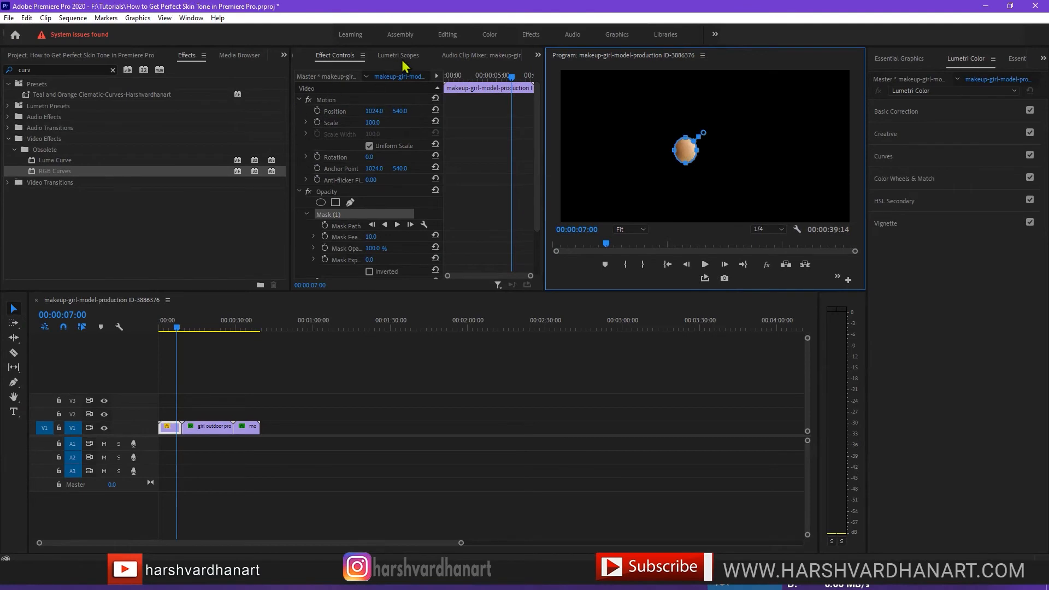
pyautogui.click(409, 57)
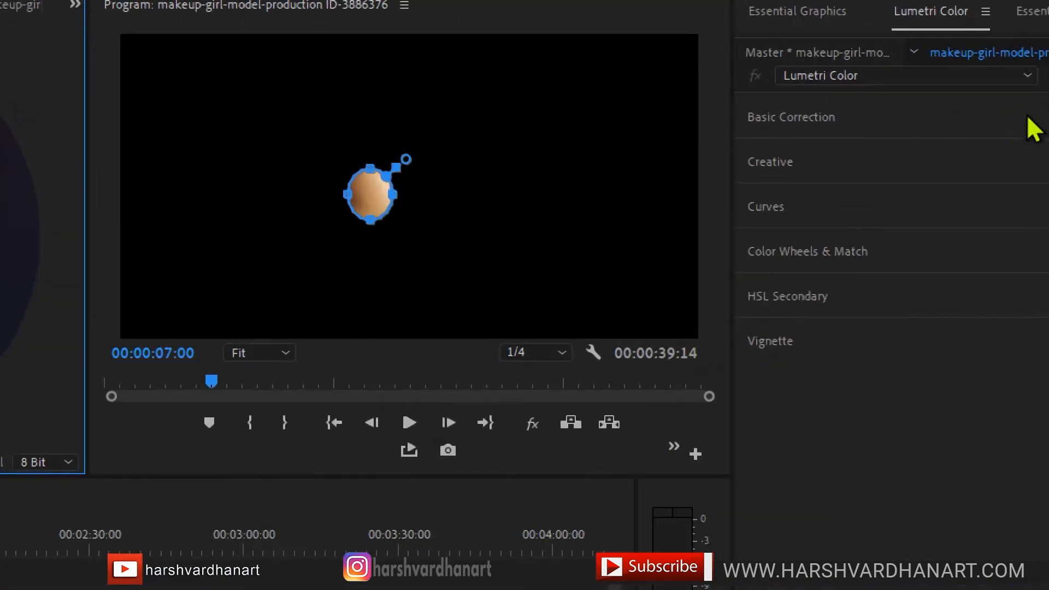
# Step: Raise the makeup clip's Tint to 18.8 in Basic Correction and compare the skin patch with the correction off and on
pyautogui.click(1019, 119)
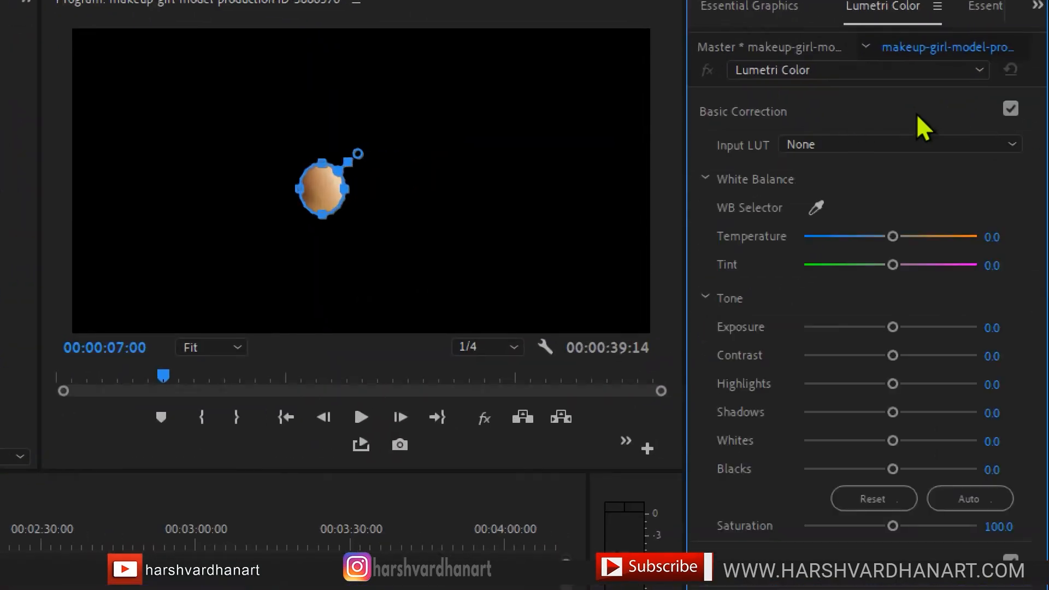
pyautogui.click(866, 106)
pyautogui.click(866, 106)
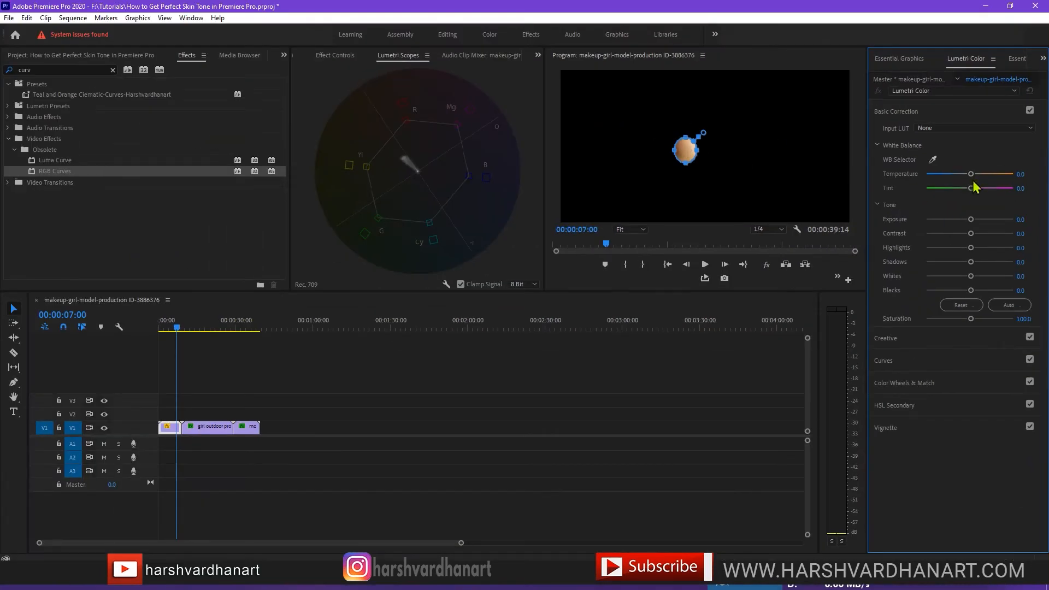
pyautogui.moveTo(971, 189); pyautogui.dragTo(974, 190)
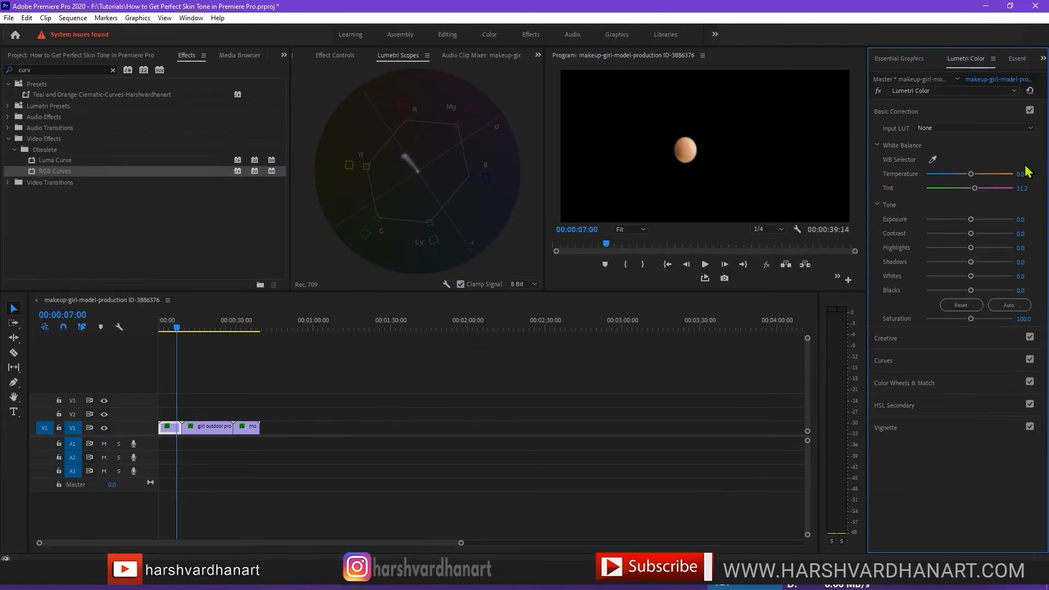
pyautogui.moveTo(974, 188); pyautogui.dragTo(978, 186)
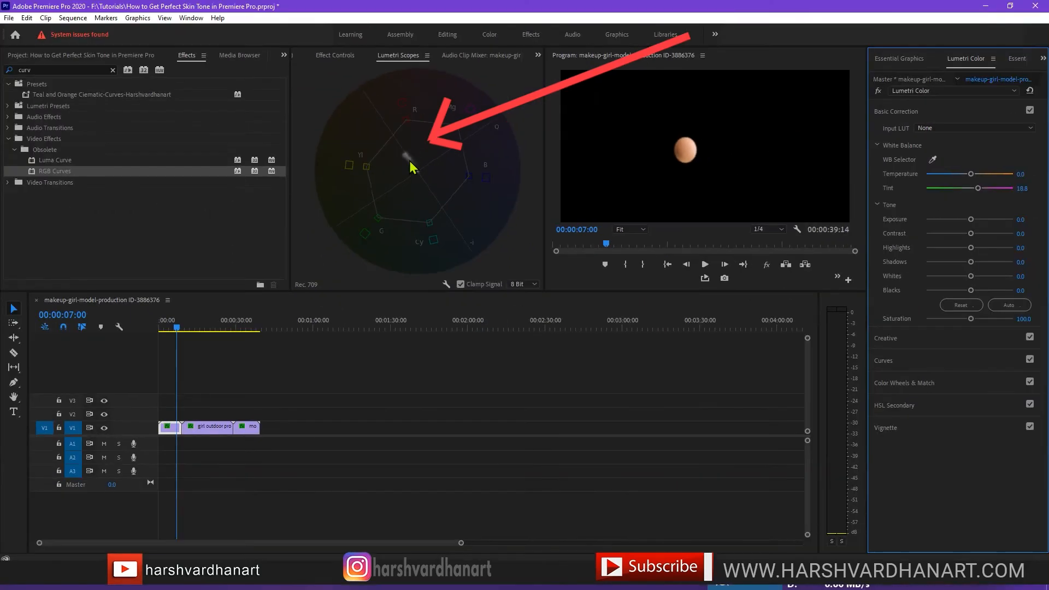
pyautogui.click(1029, 109)
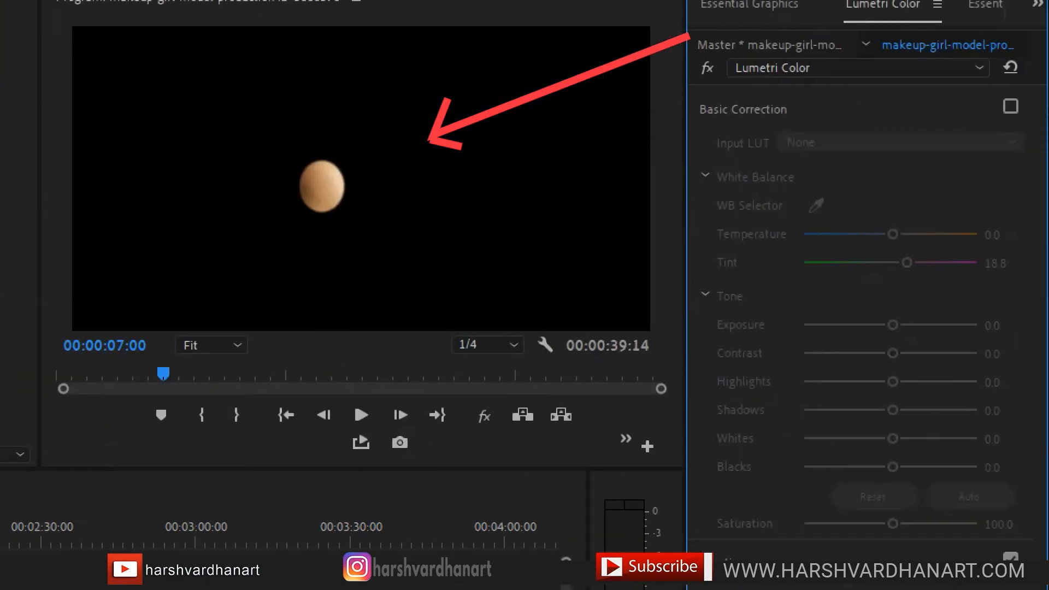
pyautogui.click(1011, 108)
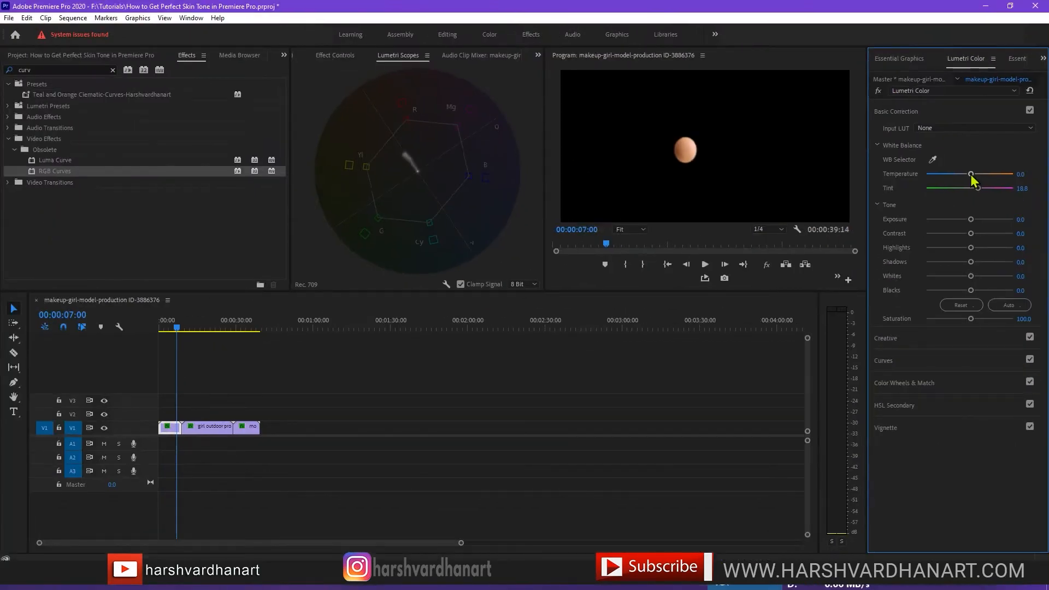
# Step: Set the makeup clip's Tint to 23.7, try Temperature at 16.3, 26.3 and 100, and reset Temperature to its default
pyautogui.moveTo(970, 174); pyautogui.dragTo(980, 188)
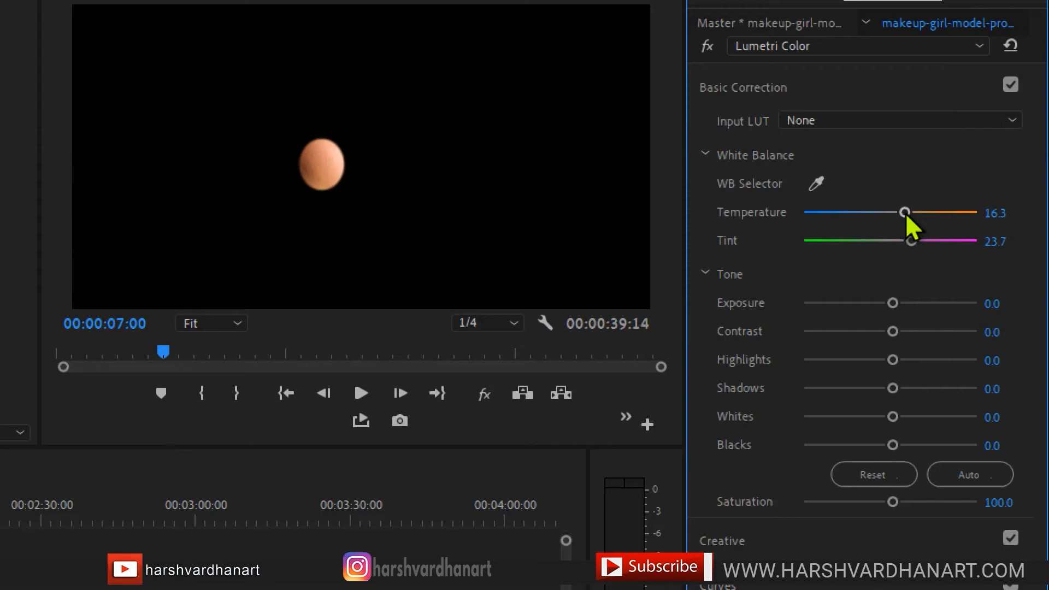
pyautogui.moveTo(906, 212); pyautogui.dragTo(912, 212)
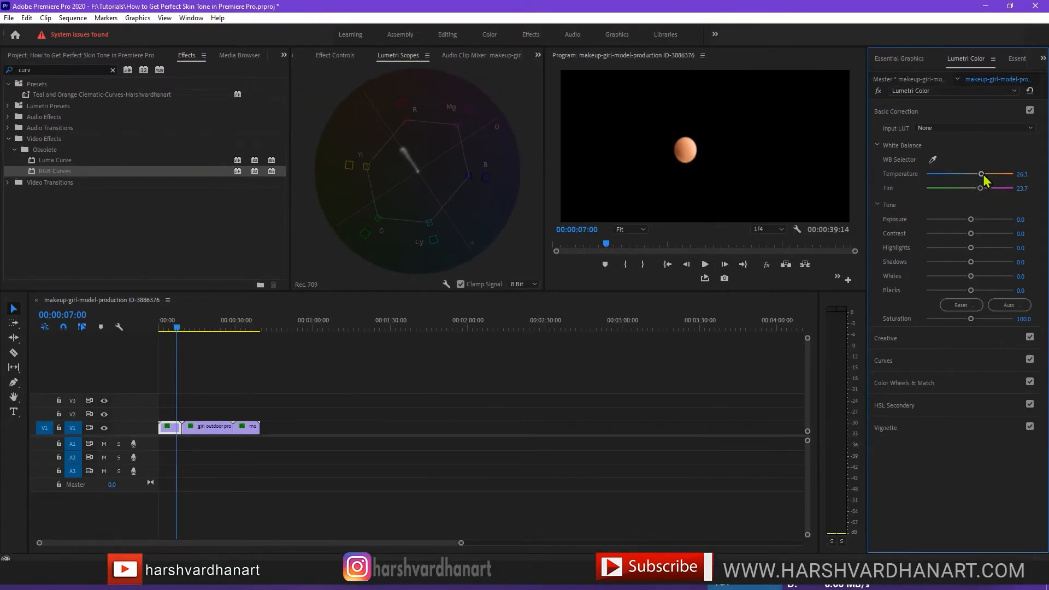
pyautogui.moveTo(983, 178); pyautogui.dragTo(1025, 178)
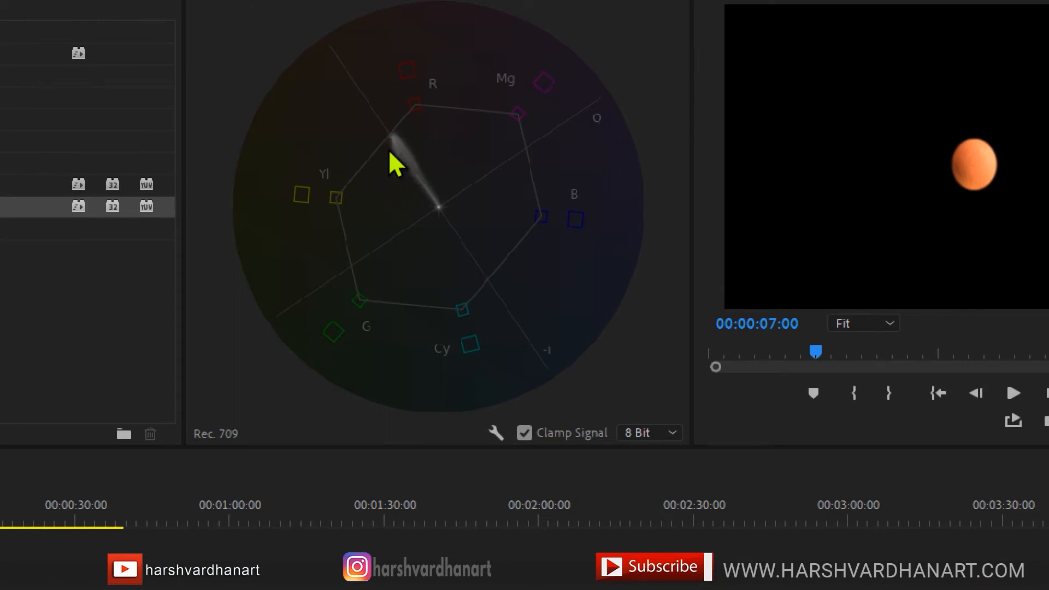
pyautogui.click(438, 208)
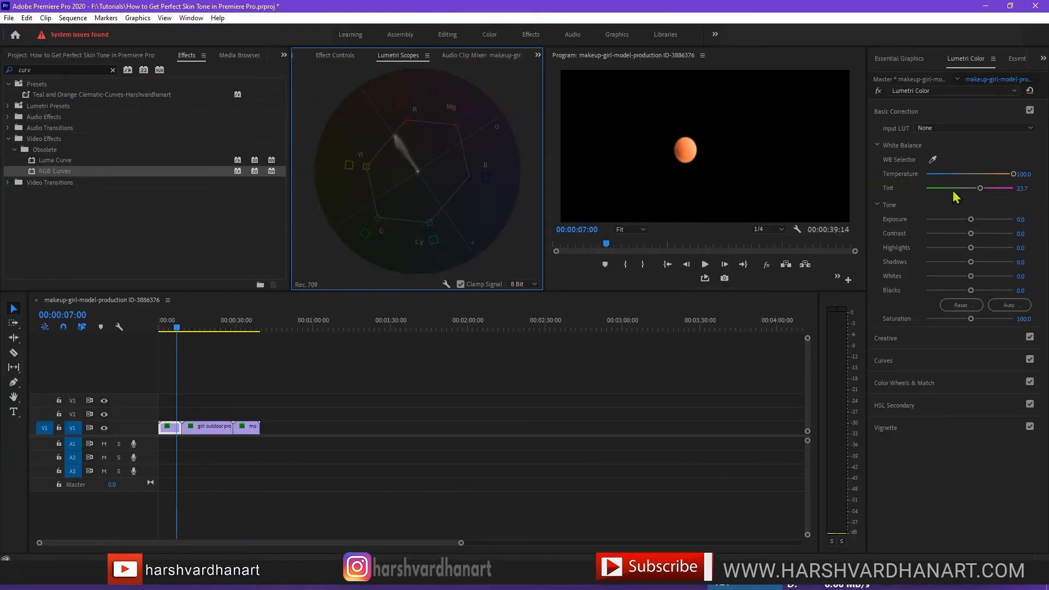
pyautogui.doubleClick(1013, 175)
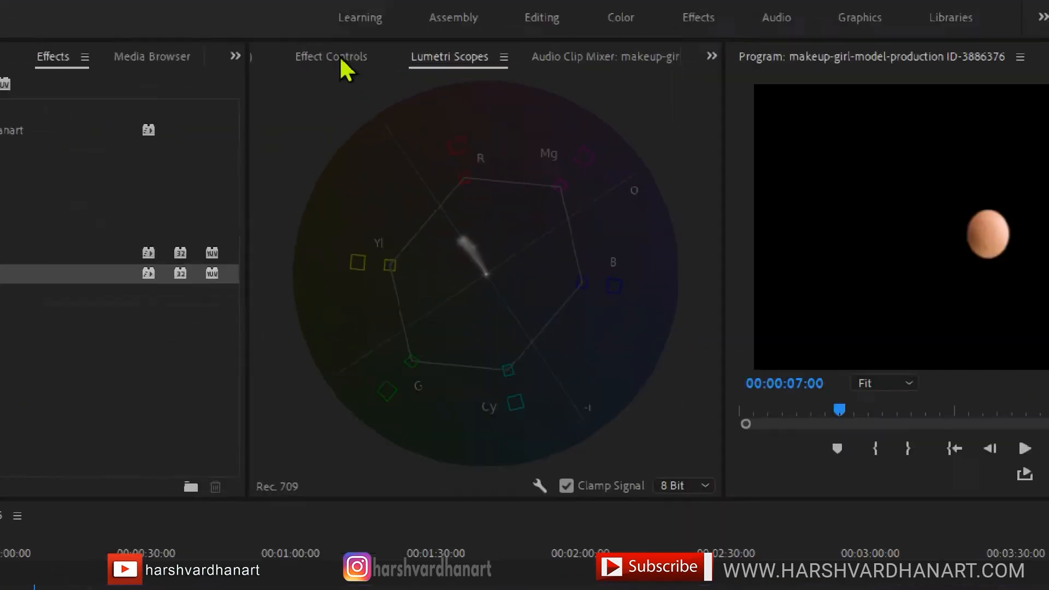
# Step: Turn off the makeup clip's masked Opacity effect to show the full frame and move the playhead to 00:00:03:20
pyautogui.click(340, 58)
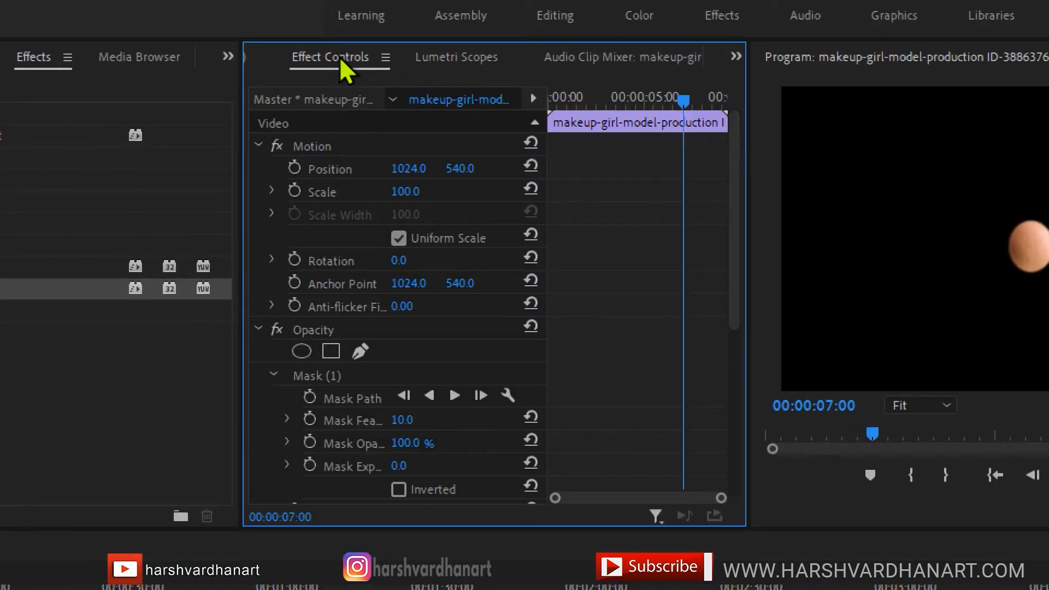
pyautogui.click(277, 330)
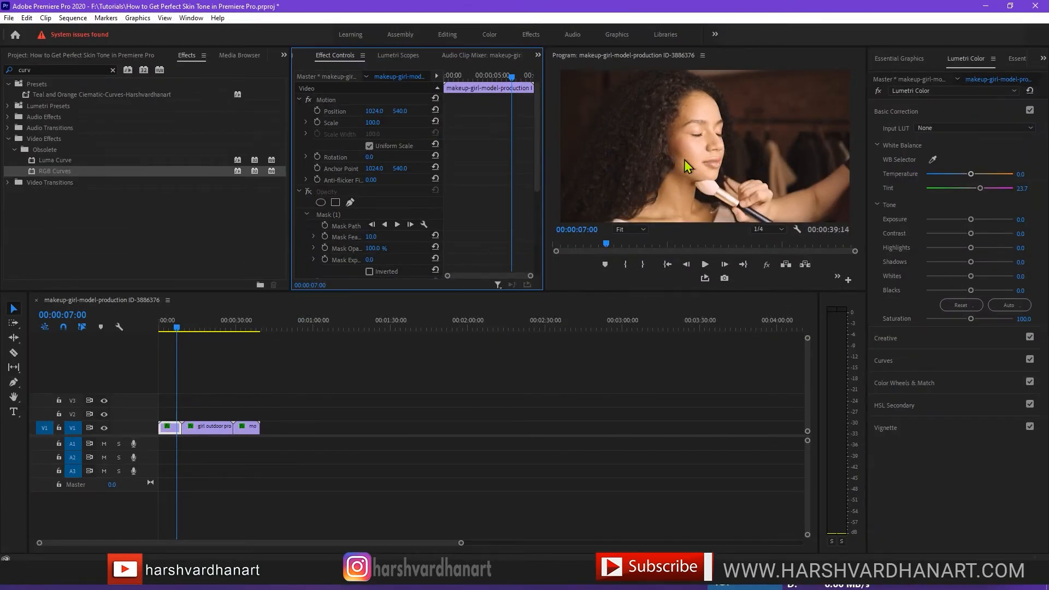
pyautogui.click(167, 328)
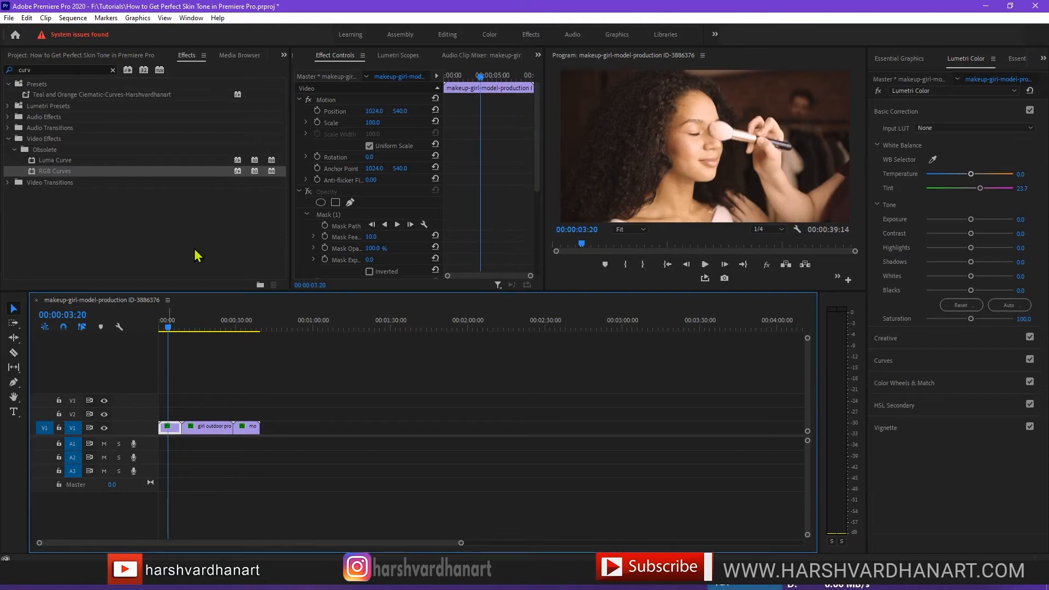
# Step: Compare the full makeup frame with Basic Correction off and on, leaving the correction enabled
pyautogui.click(537, 174)
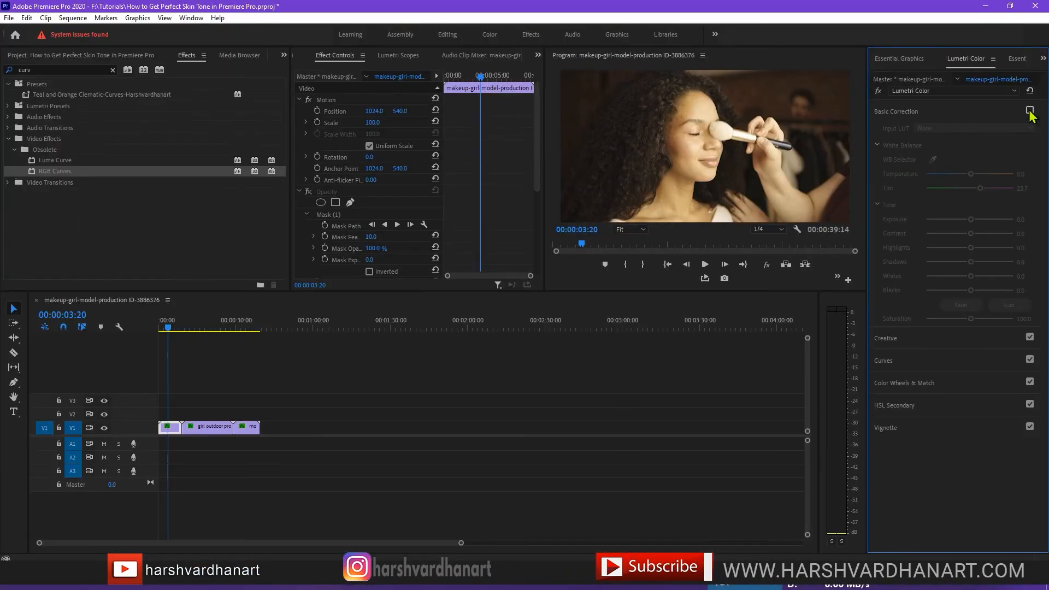
pyautogui.click(1030, 112)
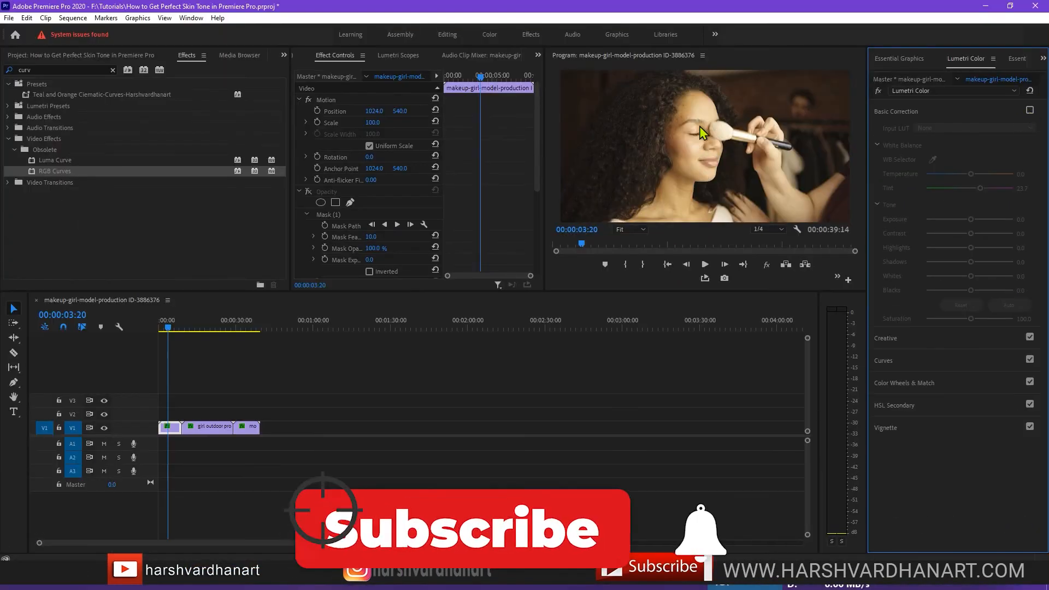
pyautogui.click(1029, 109)
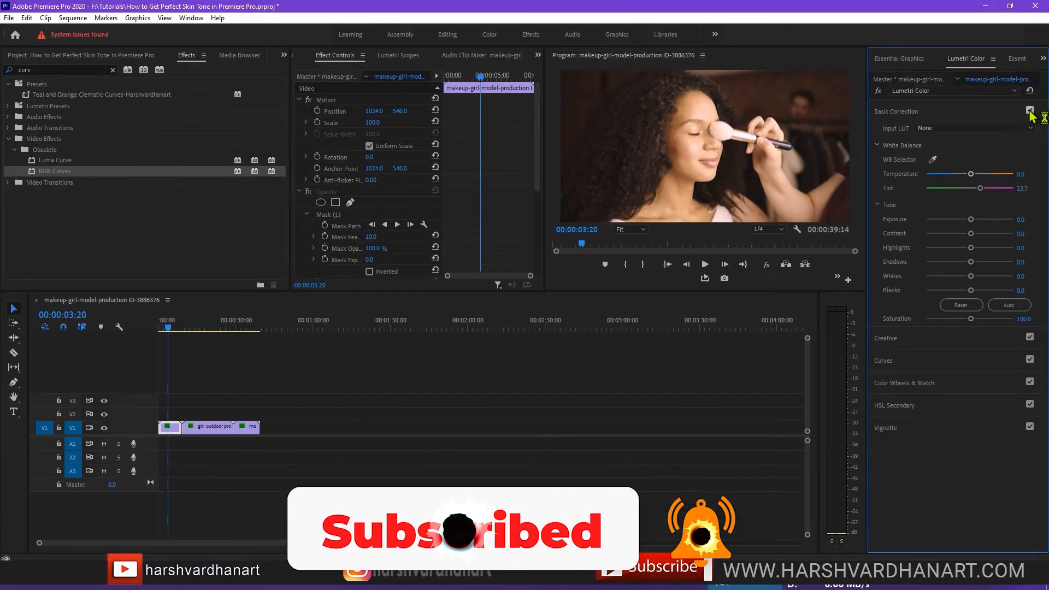
pyautogui.click(1030, 111)
pyautogui.click(1029, 110)
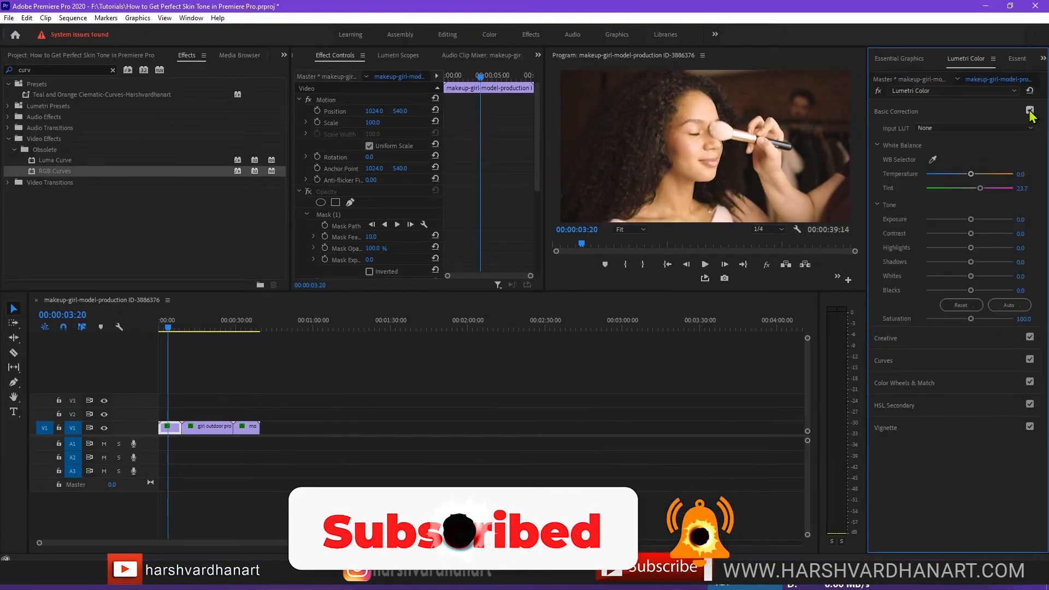
# Step: Move the playhead to the outdoor clip at 00:00:16:19 and add an ellipse mask to its Opacity effect
pyautogui.click(202, 327)
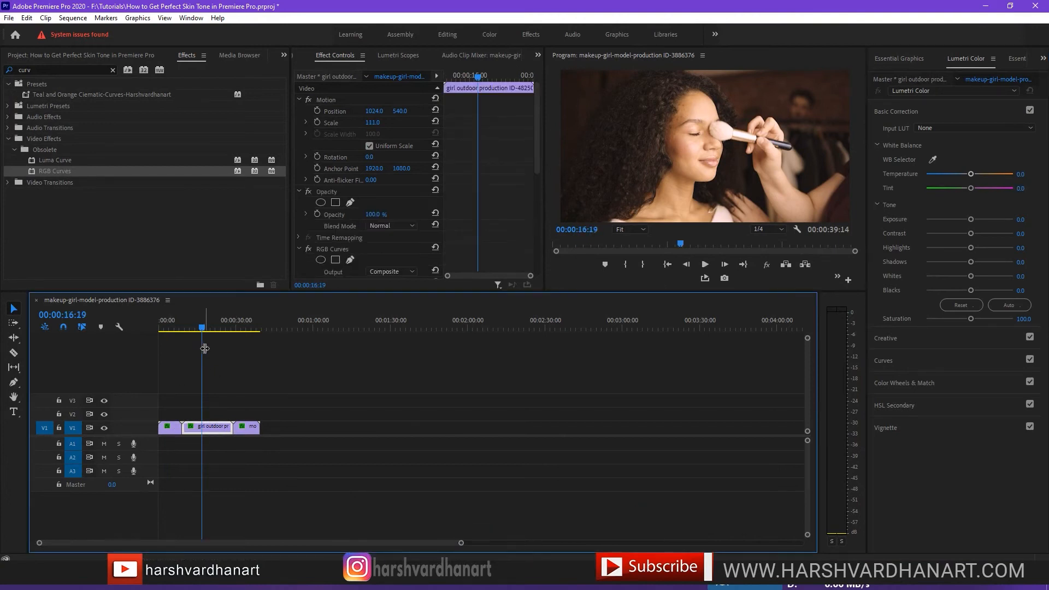
pyautogui.click(538, 164)
pyautogui.scroll(-1, 538, 164)
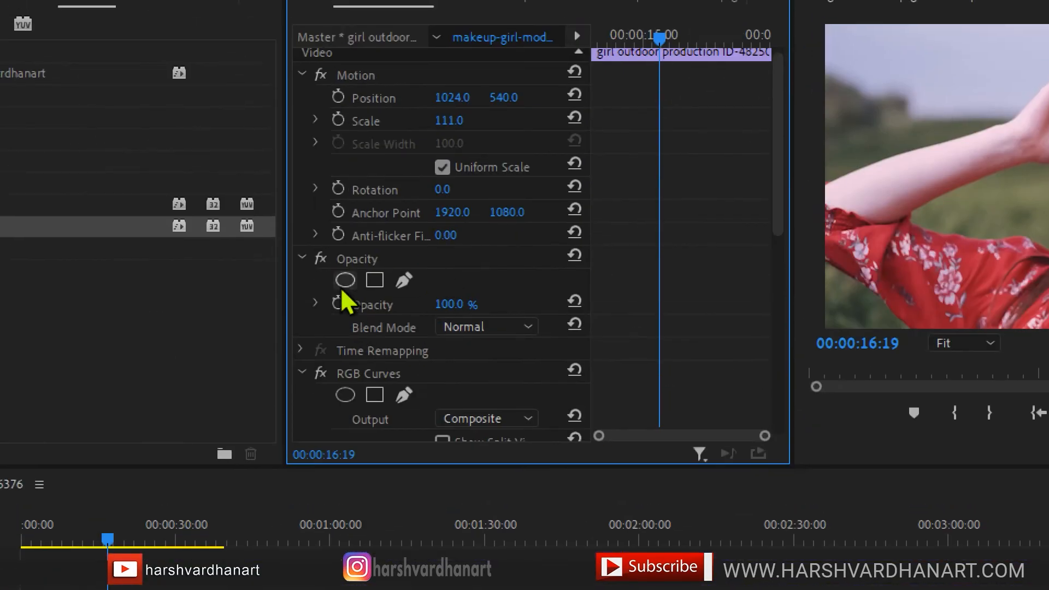
pyautogui.click(346, 280)
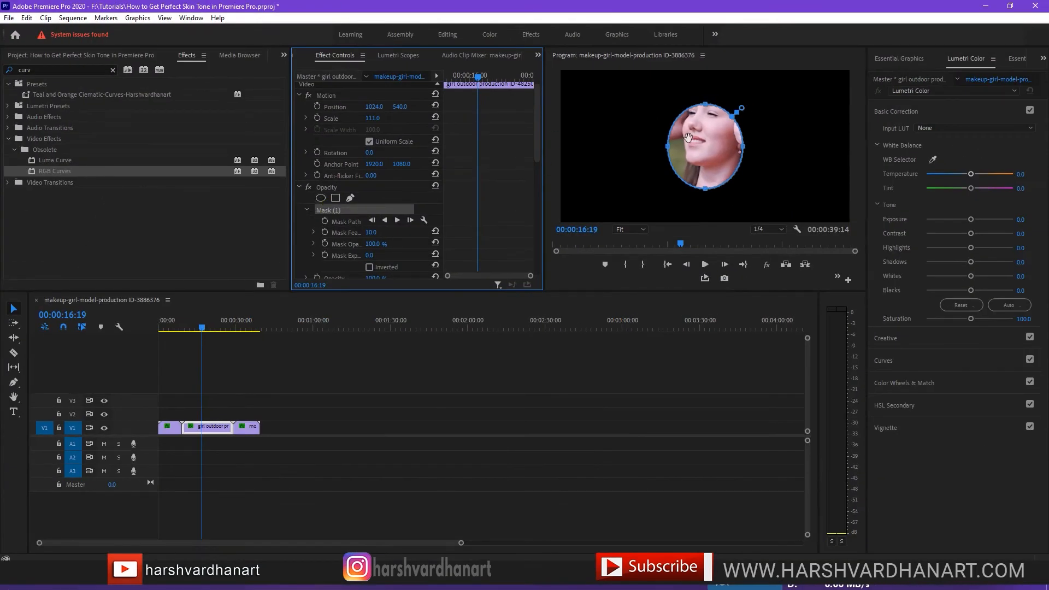
# Step: Shrink the ellipse mask to a small patch of skin on the outdoor girl's face and display it on the vectorscope
pyautogui.moveTo(668, 146); pyautogui.dragTo(709, 147)
pyautogui.moveTo(727, 110); pyautogui.dragTo(732, 156)
pyautogui.moveTo(722, 192); pyautogui.dragTo(720, 156)
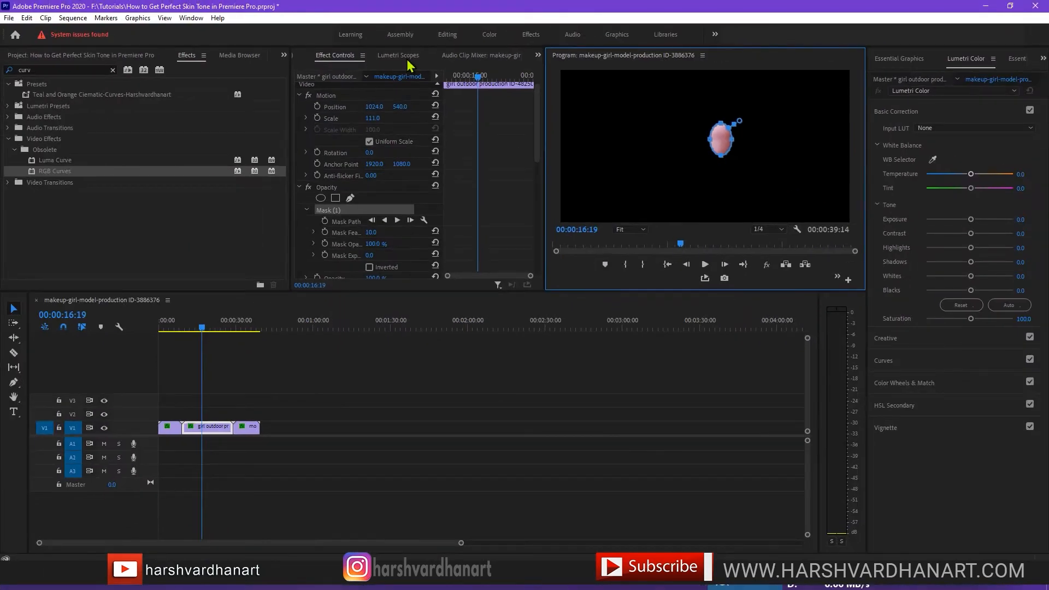
pyautogui.click(408, 60)
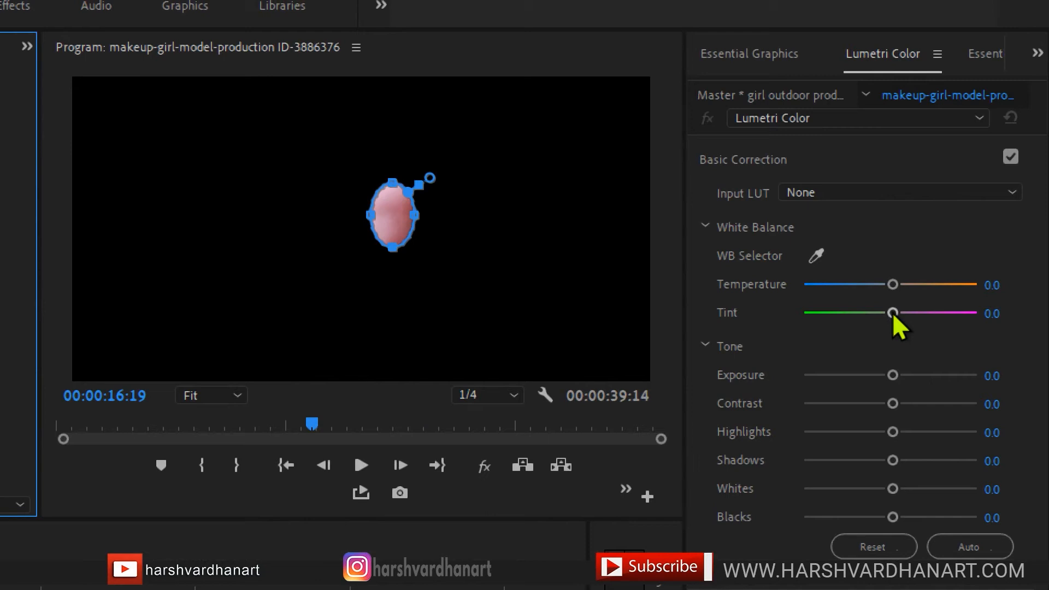
# Step: Lower the outdoor clip's Tint to -51.3 in Basic Correction
pyautogui.moveTo(893, 312); pyautogui.dragTo(866, 313)
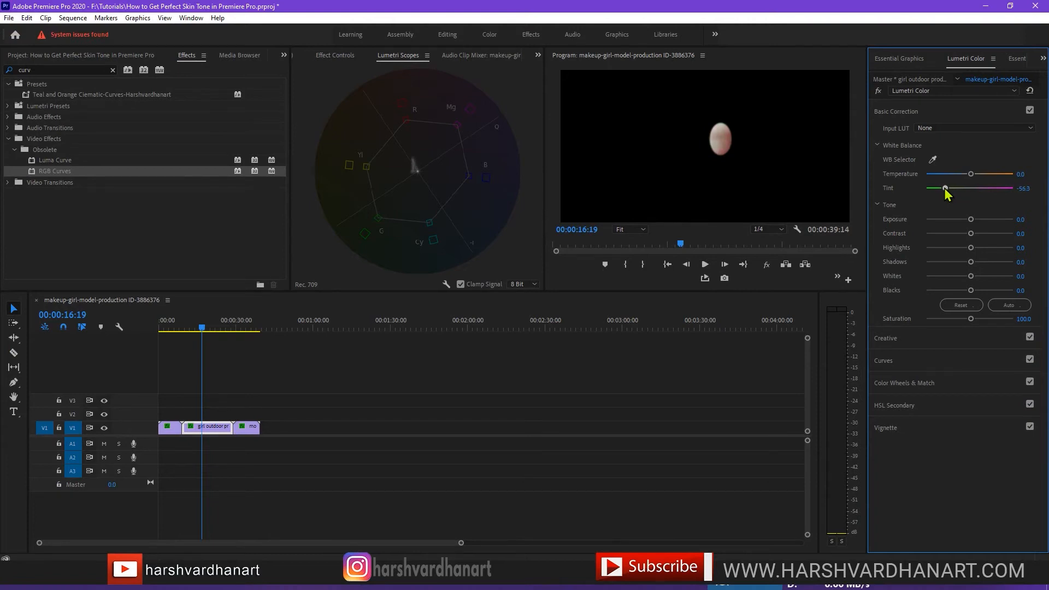
pyautogui.moveTo(973, 176); pyautogui.dragTo(951, 189)
pyautogui.moveTo(952, 191); pyautogui.dragTo(947, 191)
# Step: Preview the full outdoor frame by briefly disabling the Opacity effect, re-enable it and return to the vectorscope
pyautogui.click(332, 56)
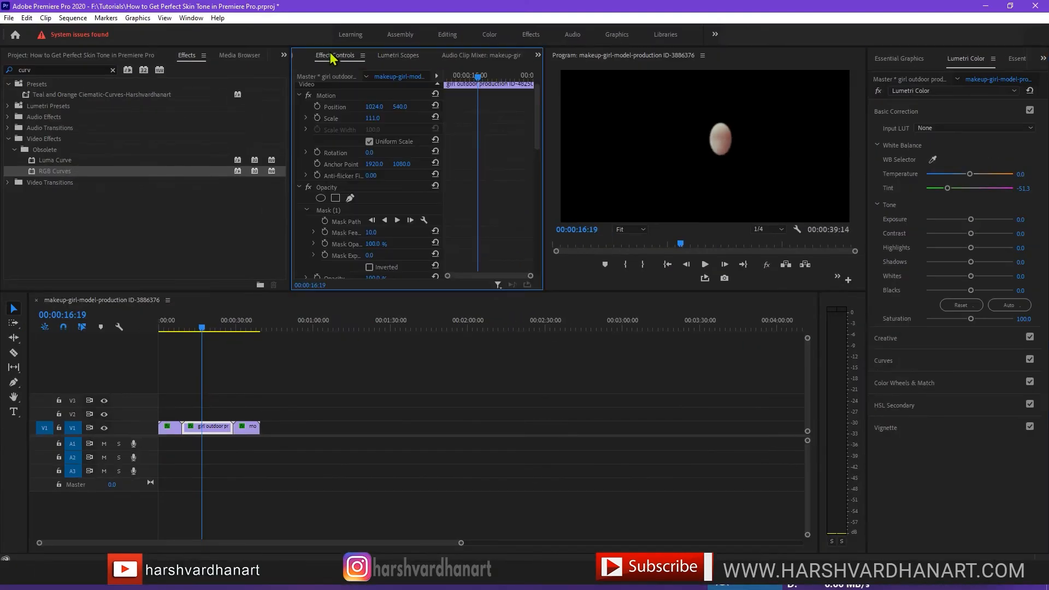
pyautogui.click(308, 188)
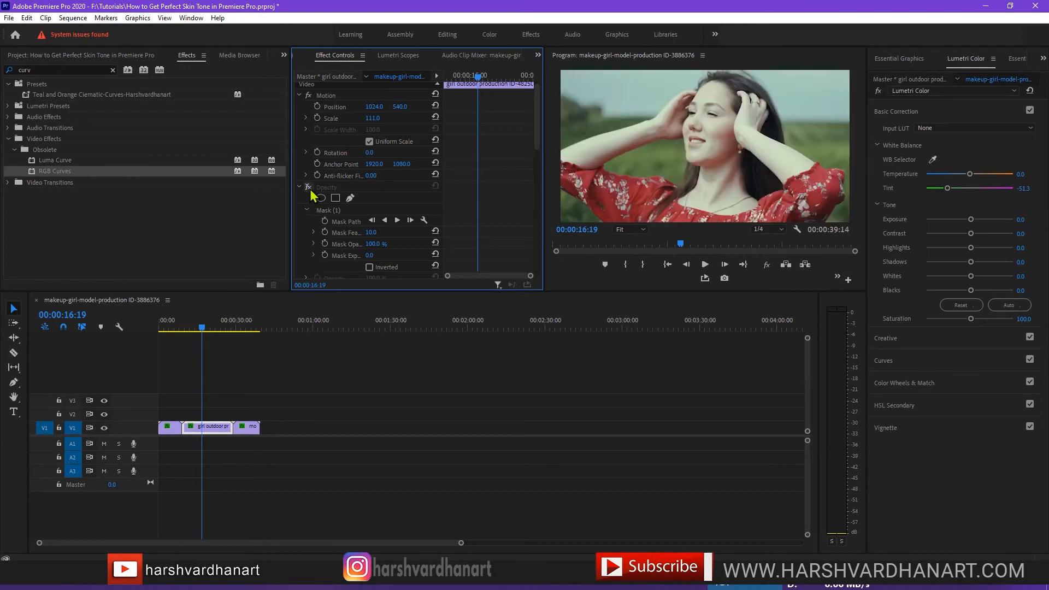
pyautogui.click(308, 187)
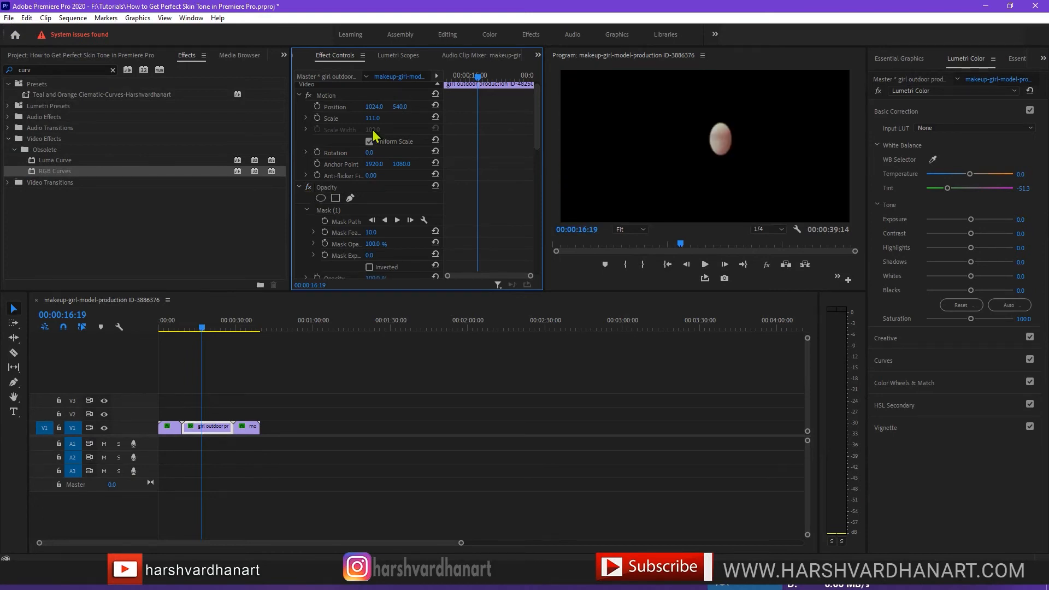
pyautogui.click(400, 57)
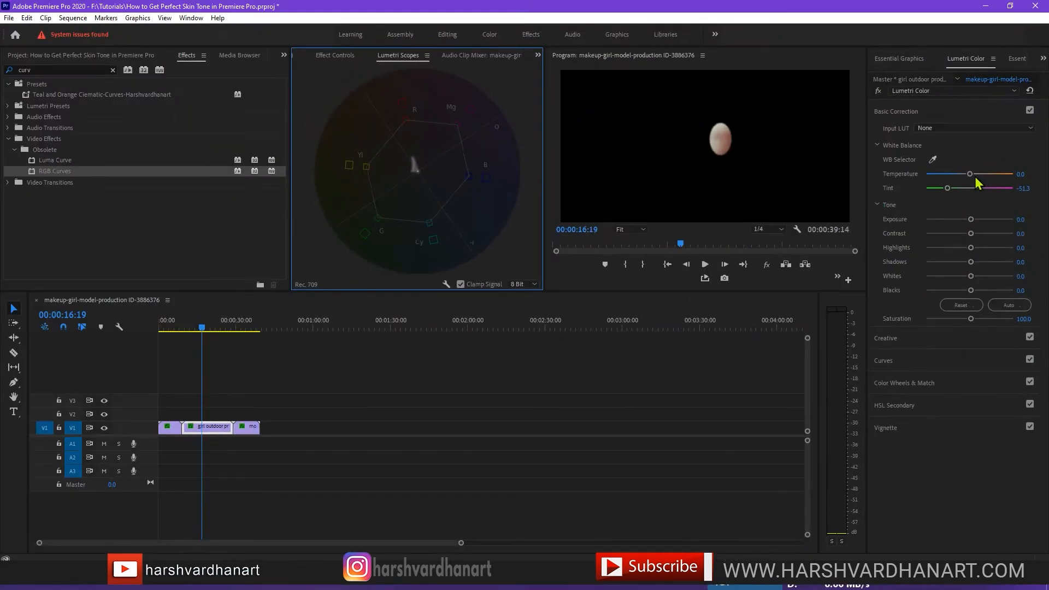
# Step: Set the outdoor clip's Temperature to 41.3 and Tint to -32.5, and turn off its masked Opacity effect
pyautogui.moveTo(969, 174); pyautogui.dragTo(986, 174)
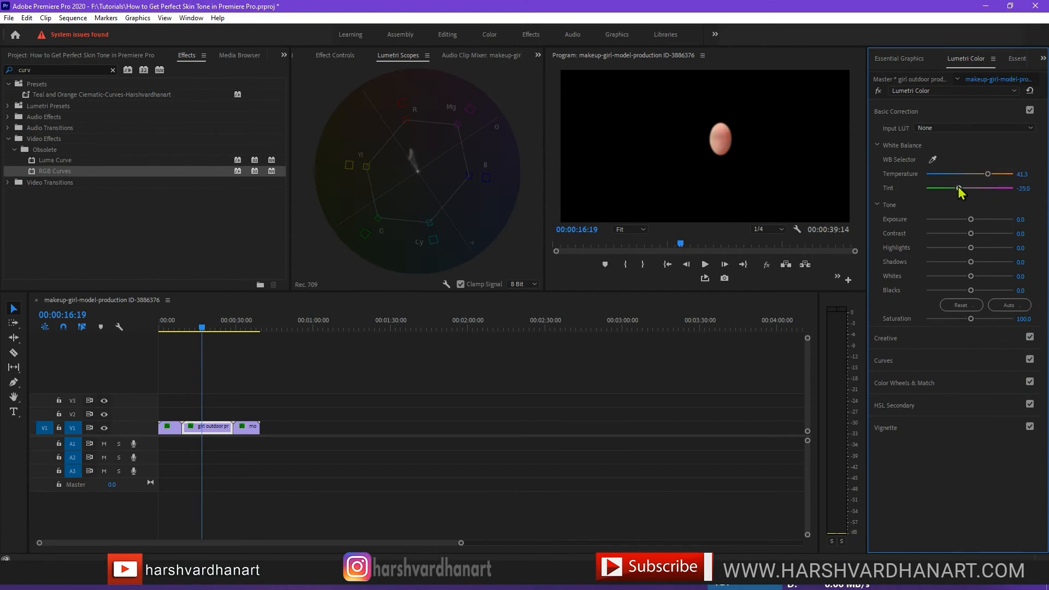
pyautogui.click(335, 57)
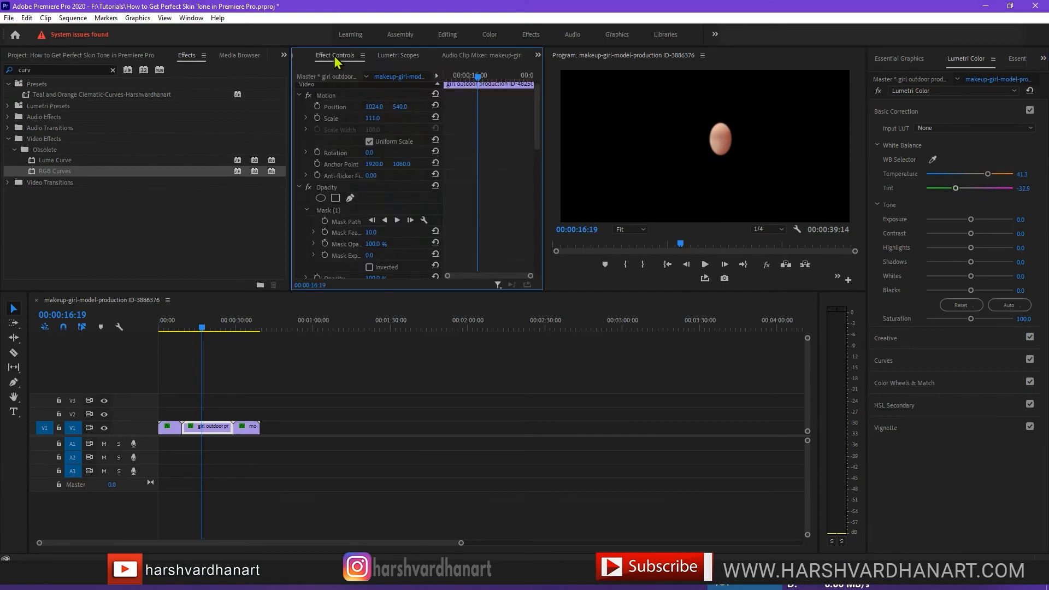
pyautogui.click(308, 186)
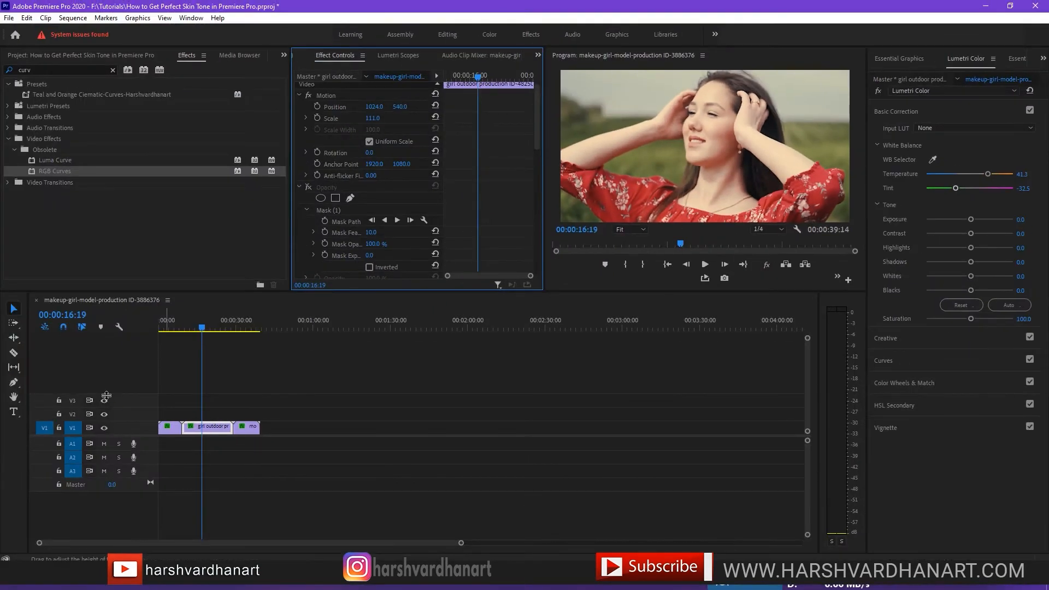
# Step: Play the outdoor clip briefly from about 00:00:14:21 and compare the frame with Basic Correction off and on
pyautogui.click(197, 329)
pyautogui.press('space')
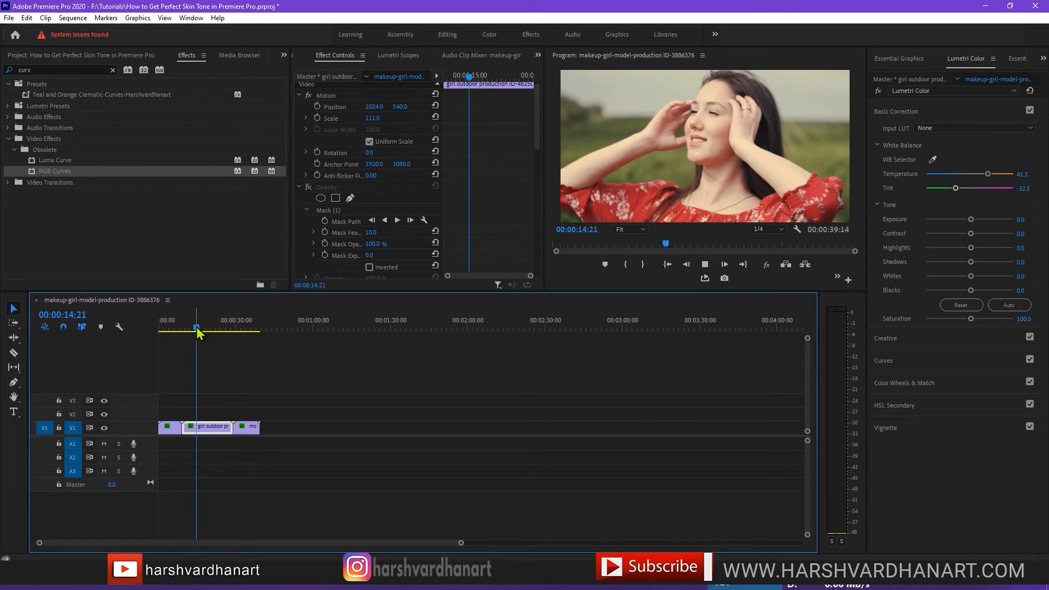
pyautogui.press('space')
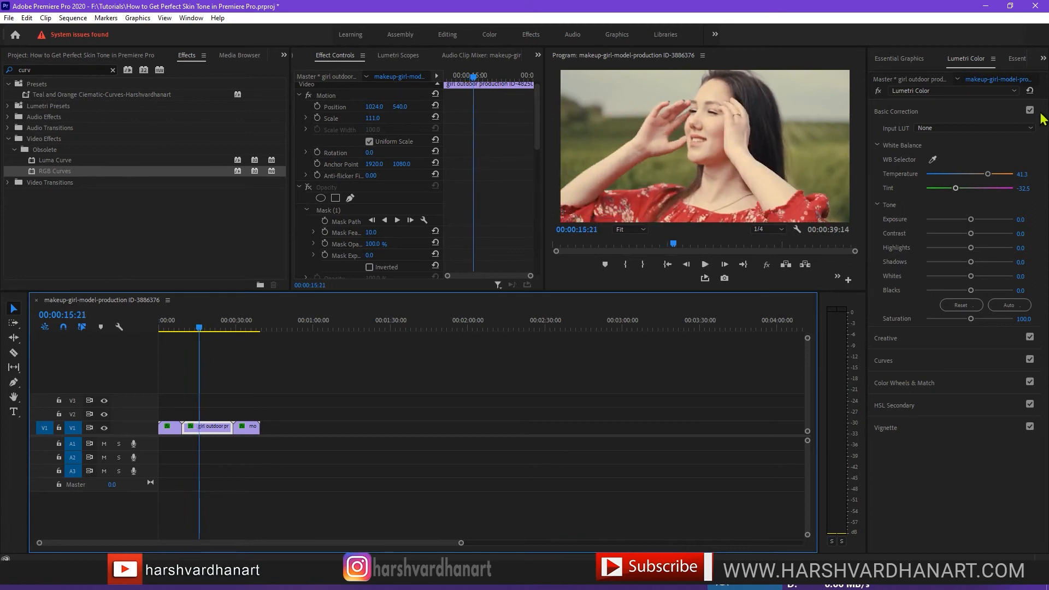
pyautogui.click(1029, 111)
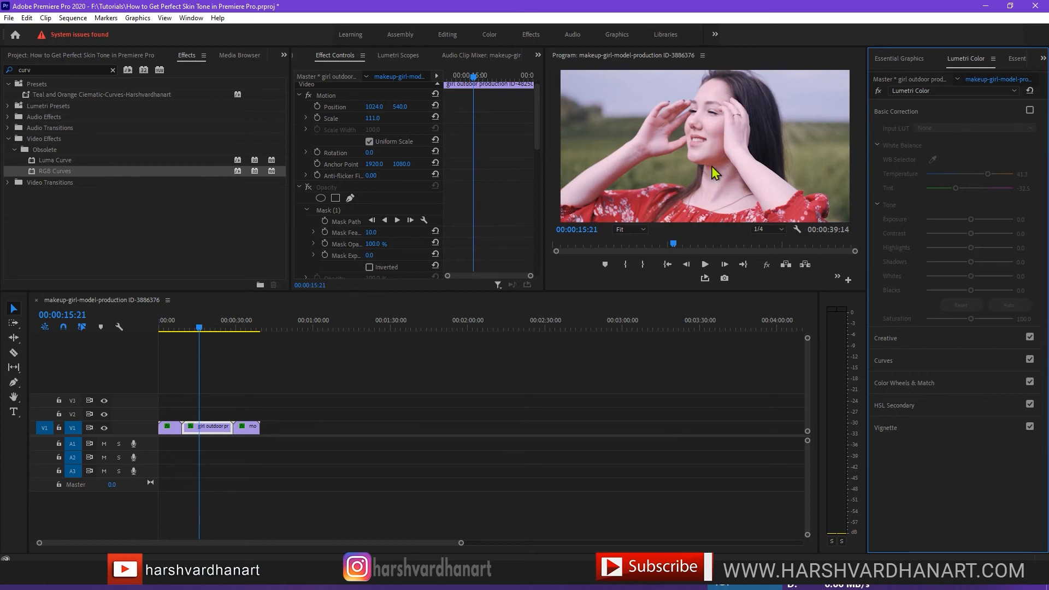
pyautogui.click(1030, 110)
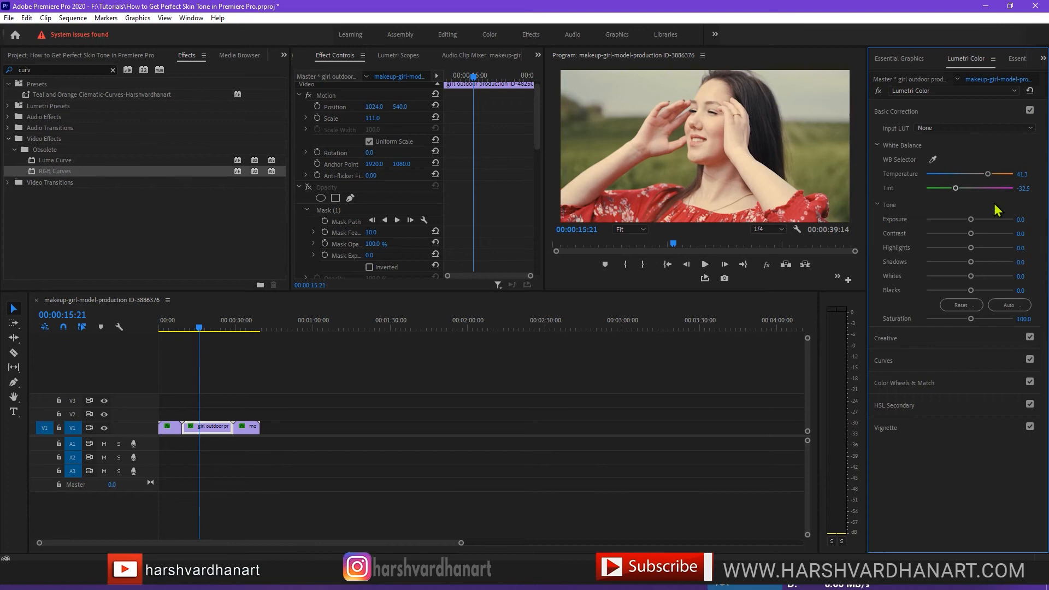
# Step: Re-enable the outdoor clip's masked Opacity effect and set its Tint to -22.5 while watching the vectorscope
pyautogui.click(411, 56)
pyautogui.click(335, 55)
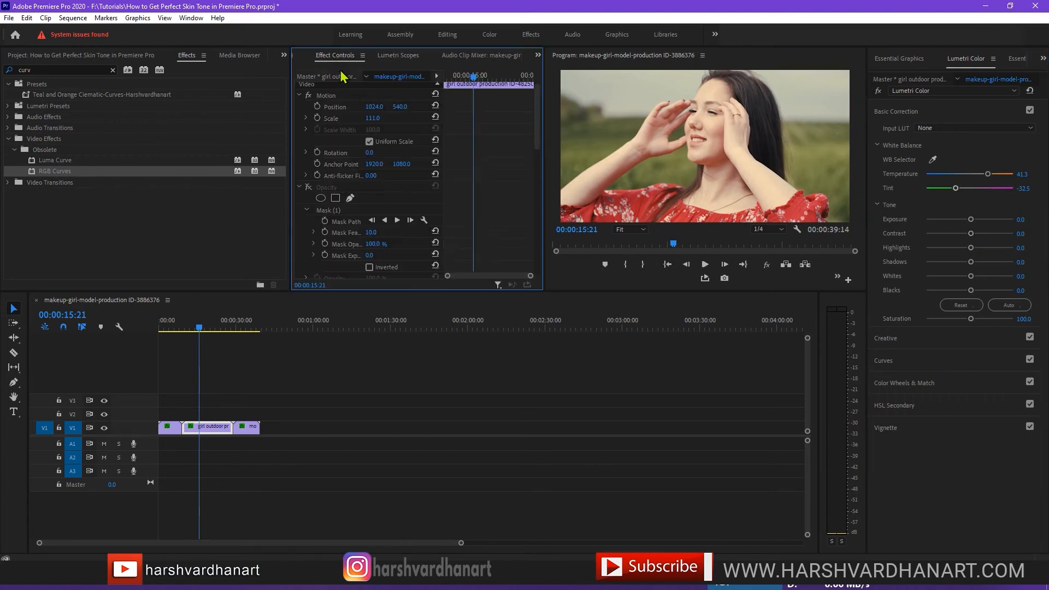
pyautogui.click(320, 197)
pyautogui.click(396, 54)
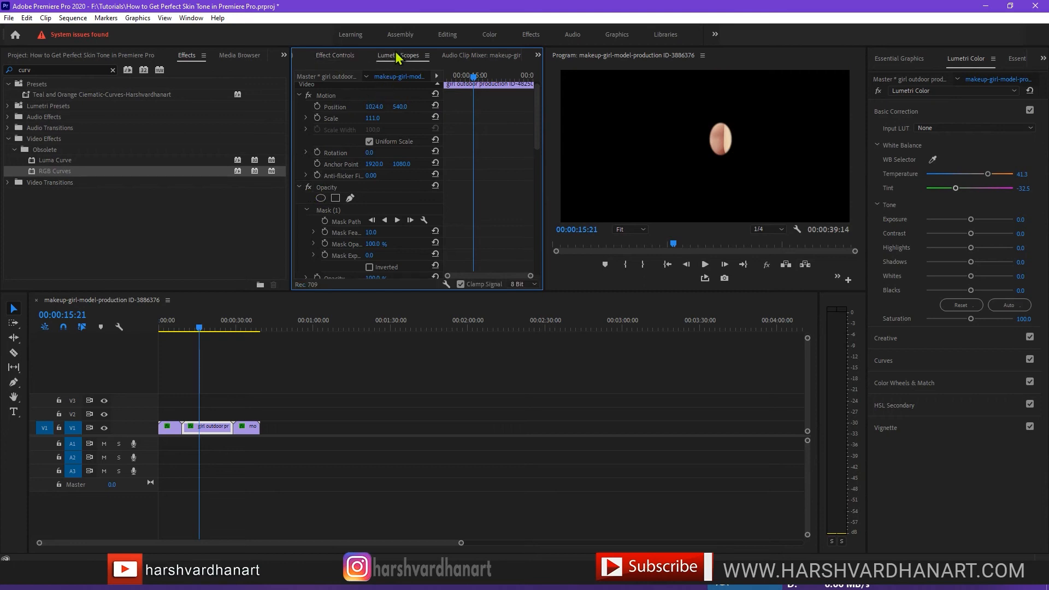
pyautogui.moveTo(955, 190); pyautogui.dragTo(960, 188)
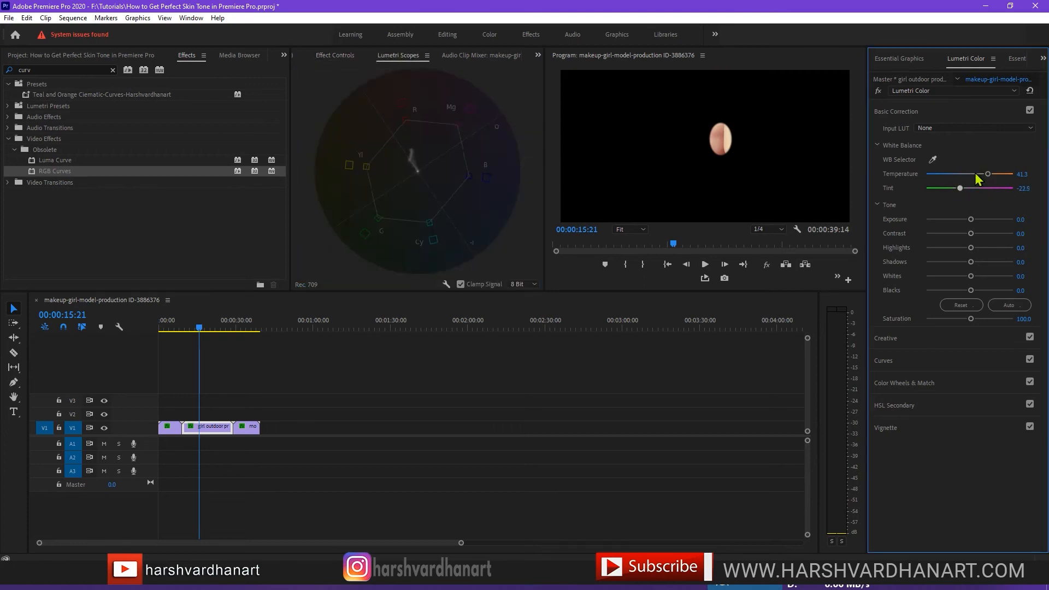
# Step: Center the outdoor clip's mask on the cheek skin at 00:00:15:02, and set Temperature to 47.5 and Tint to -28.8
pyautogui.click(334, 55)
pyautogui.moveTo(720, 140); pyautogui.dragTo(721, 139)
pyautogui.moveTo(201, 328); pyautogui.dragTo(200, 328)
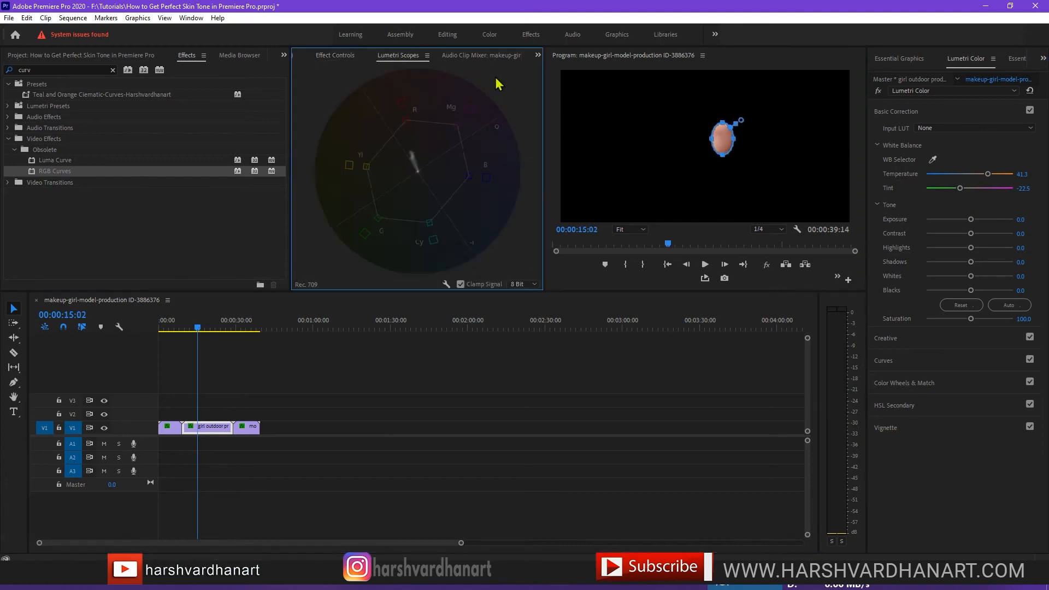
pyautogui.moveTo(956, 190); pyautogui.dragTo(957, 191)
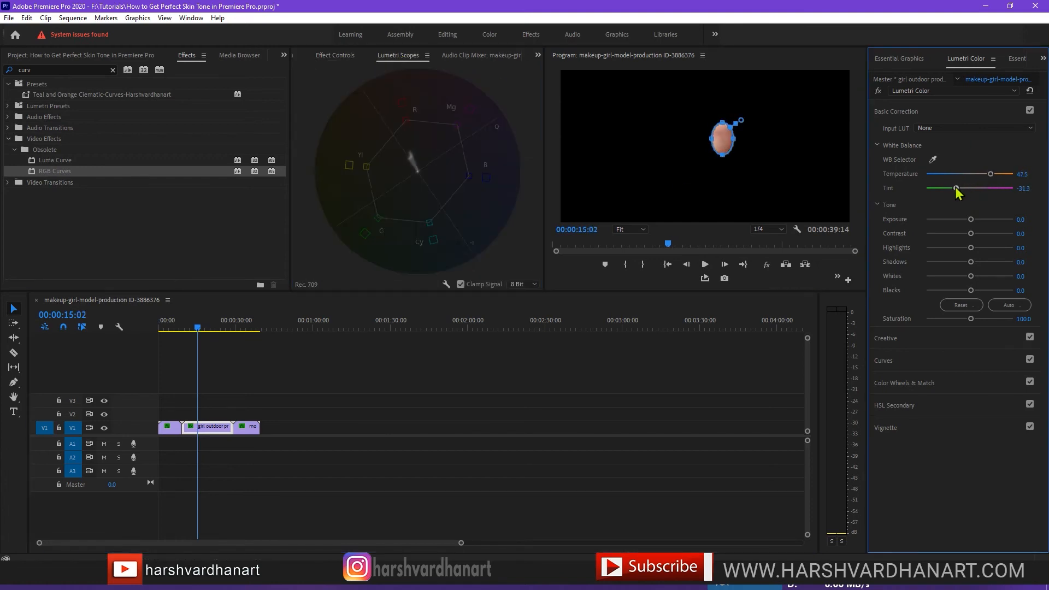
# Step: Turn off the outdoor clip's masked Opacity effect and scrub through the clip to review the skin tone
pyautogui.click(335, 55)
pyautogui.click(308, 187)
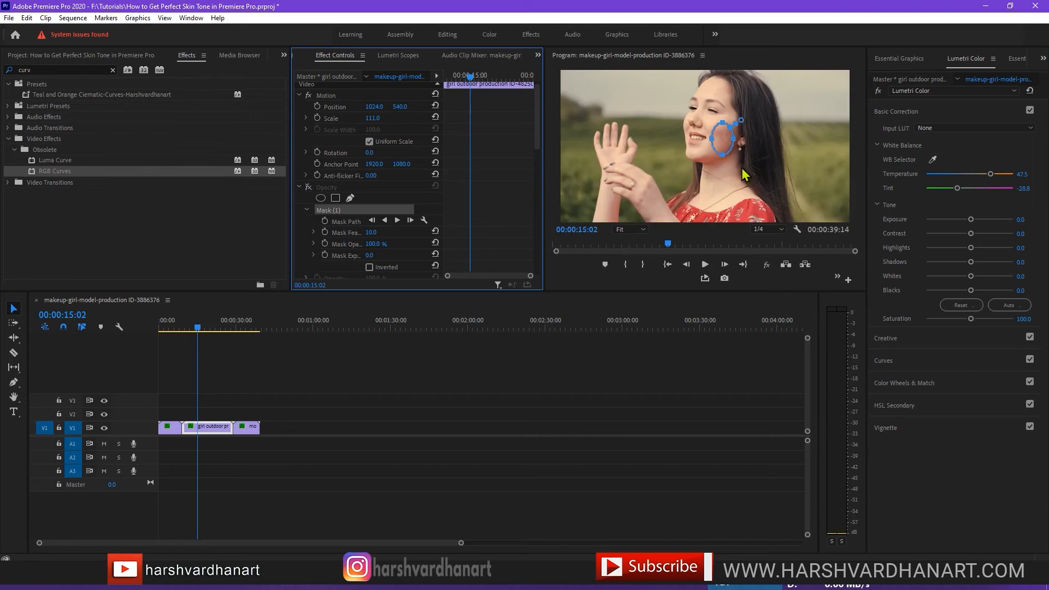
pyautogui.moveTo(197, 330); pyautogui.dragTo(205, 329)
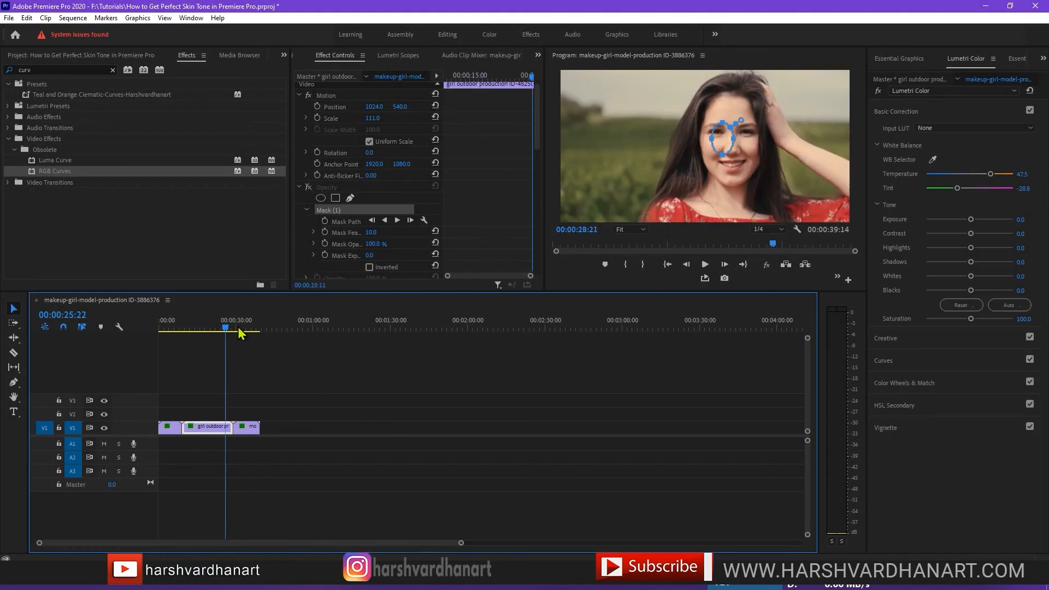
# Step: Add an elliptical Opacity mask to the model clip at 00:00:34:14 and shrink it onto the forehead, with the Program monitor at 50%
pyautogui.moveTo(227, 330); pyautogui.dragTo(247, 330)
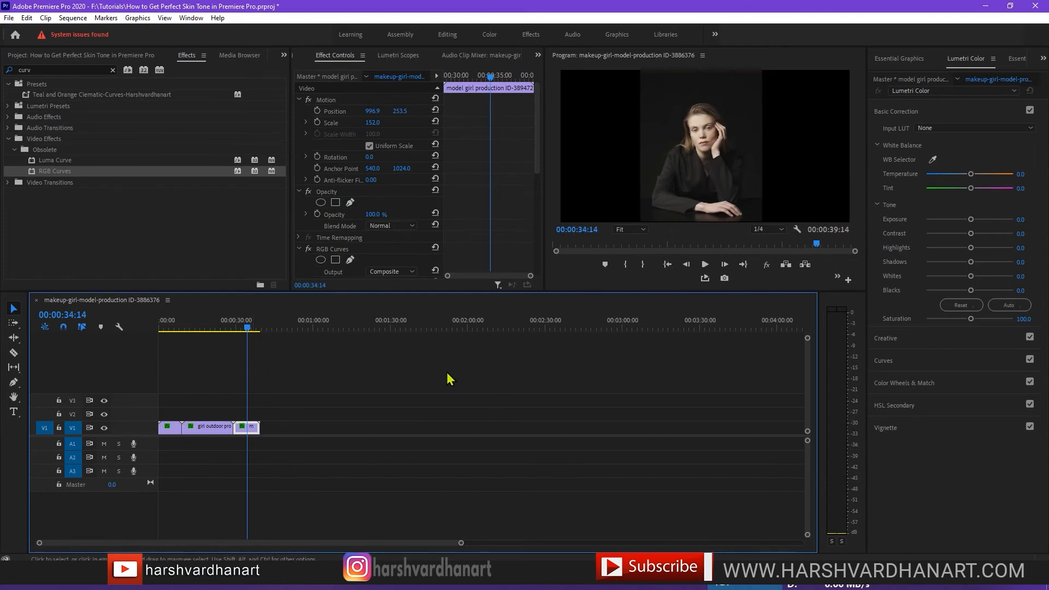
pyautogui.click(321, 203)
pyautogui.moveTo(699, 91); pyautogui.dragTo(700, 137)
pyautogui.moveTo(703, 211); pyautogui.dragTo(702, 138)
pyautogui.moveTo(702, 90); pyautogui.dragTo(709, 128)
pyautogui.click(631, 230)
pyautogui.click(630, 278)
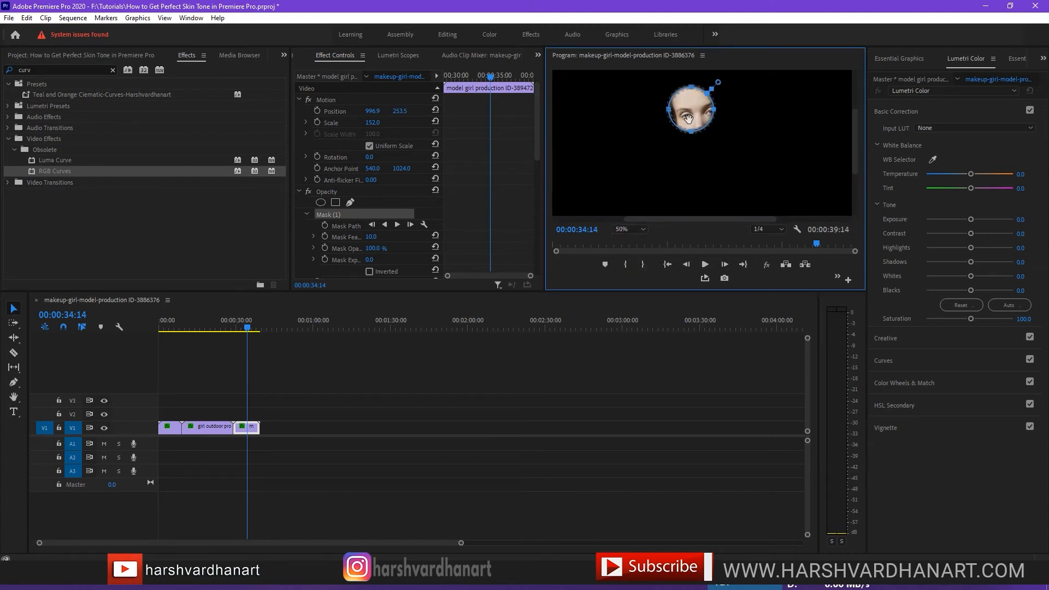
pyautogui.moveTo(669, 109); pyautogui.dragTo(710, 97)
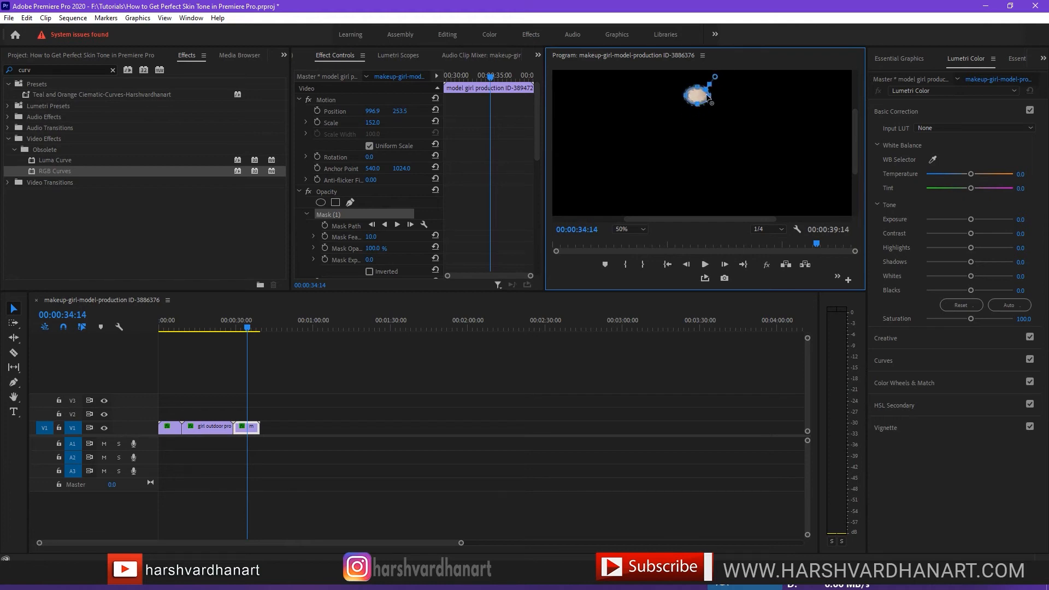
# Step: Set the model clip's Temperature to 47.5 and Tint to 5.0 against the vectorscope, and compare with Basic Correction off and on
pyautogui.click(396, 55)
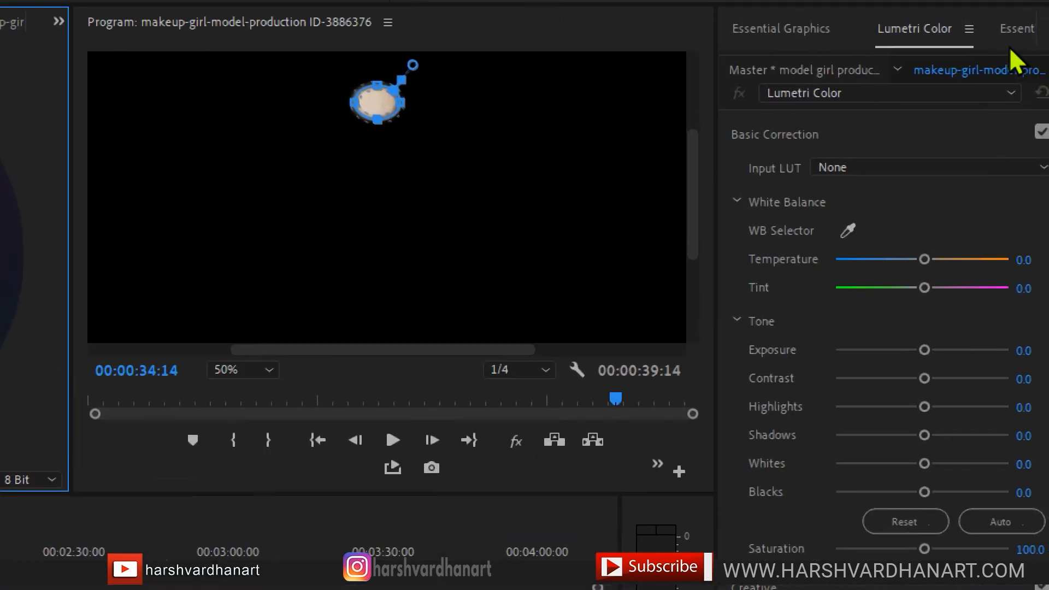
pyautogui.click(925, 289)
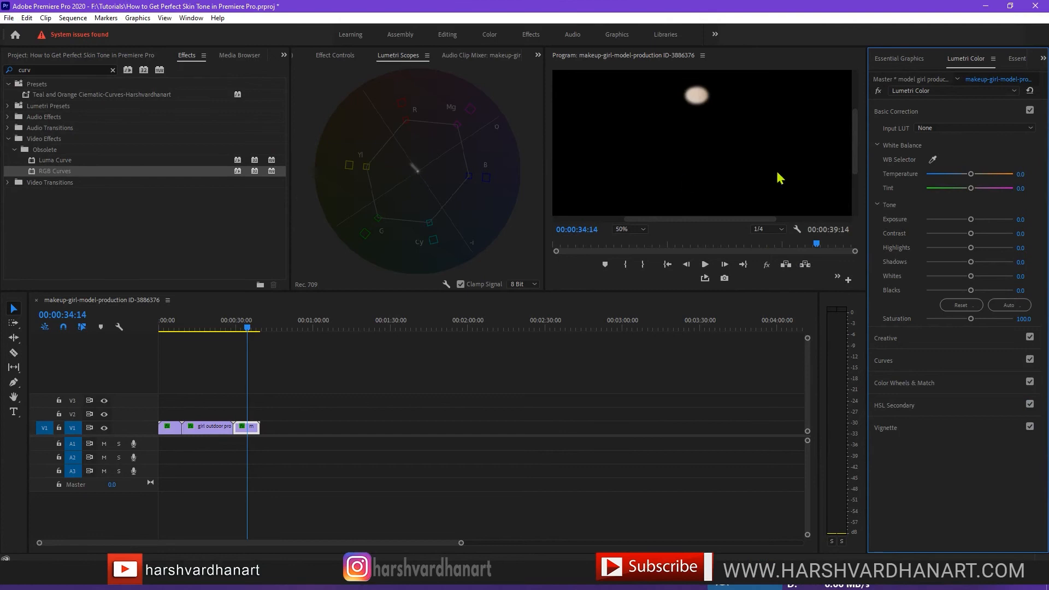
pyautogui.moveTo(971, 189)
pyautogui.mouseDown()
pyautogui.moveTo(975, 176)
pyautogui.moveTo(987, 180)
pyautogui.mouseUp()
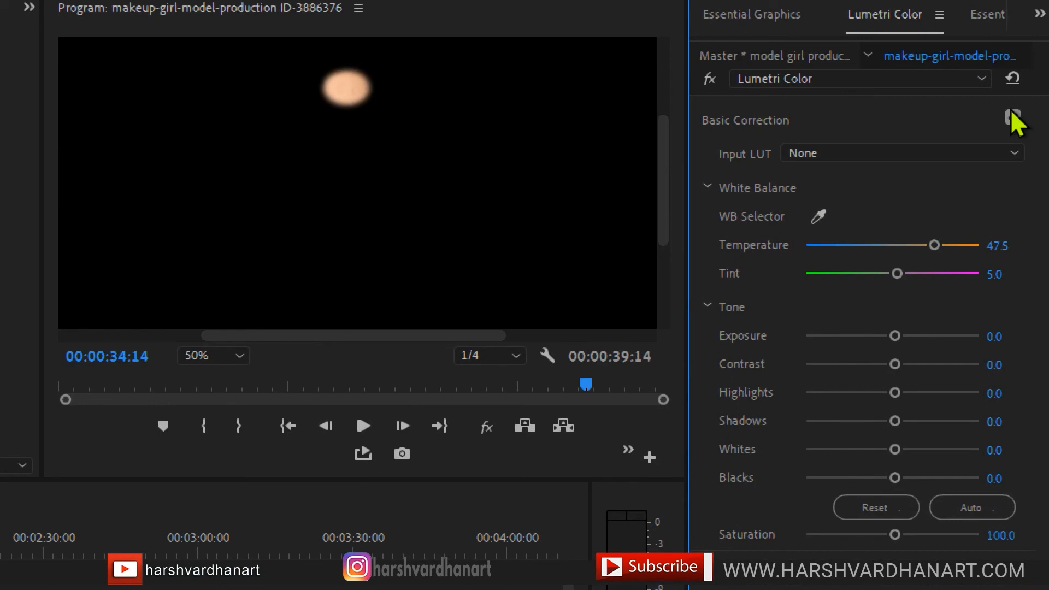
pyautogui.click(1011, 112)
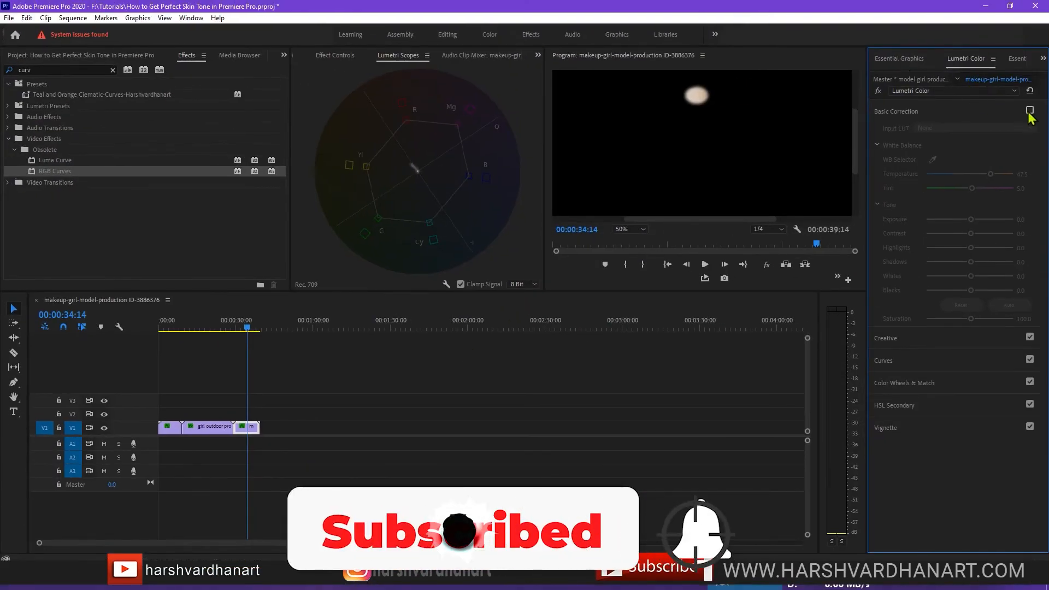
pyautogui.click(1030, 110)
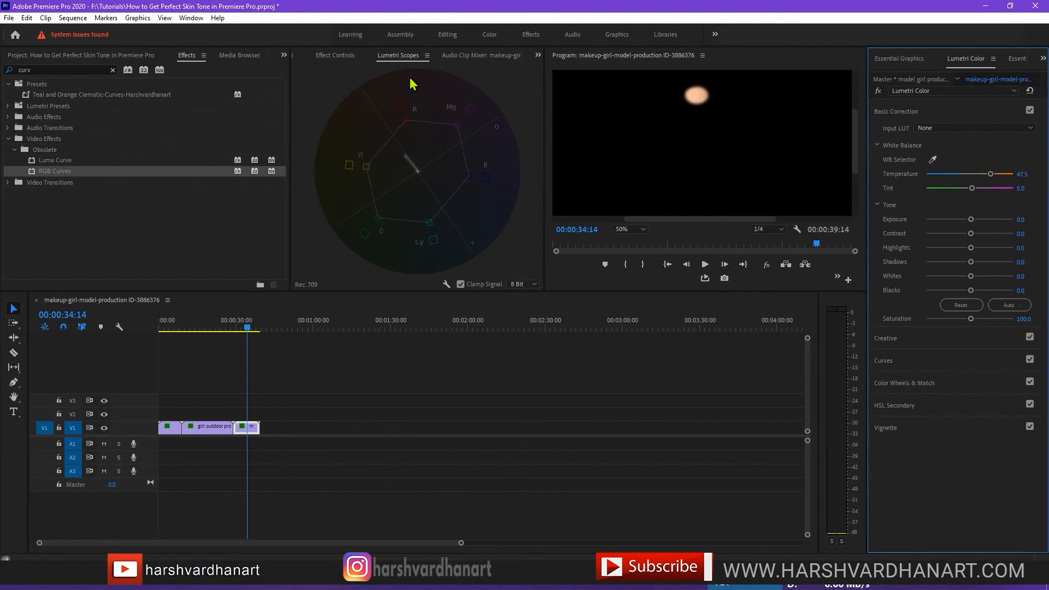
# Step: Turn off the model clip's masked Opacity effect and review the full frame in playback and with Basic Correction off and on
pyautogui.click(335, 56)
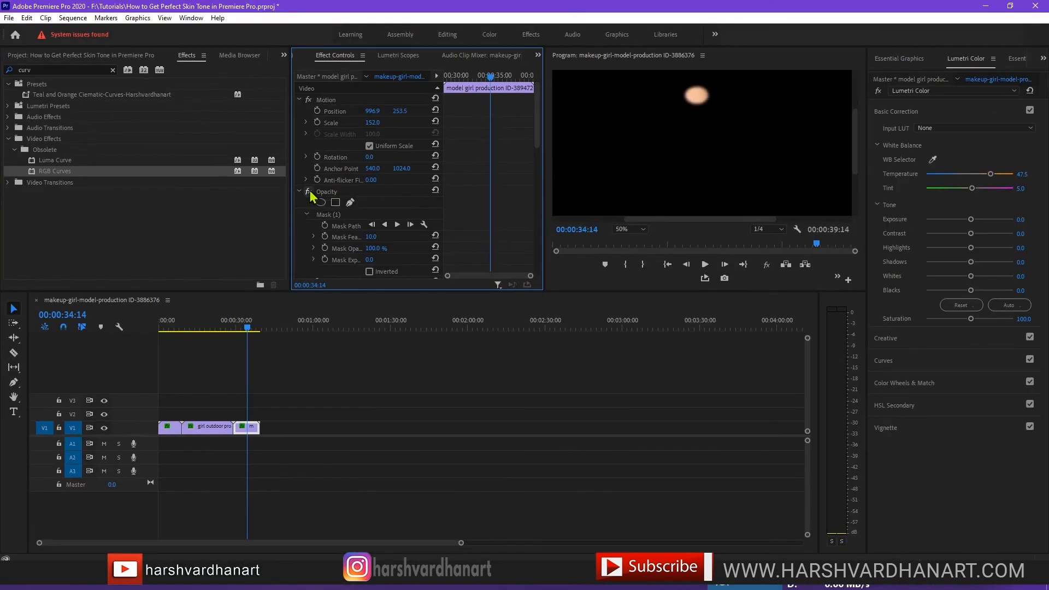
pyautogui.click(308, 192)
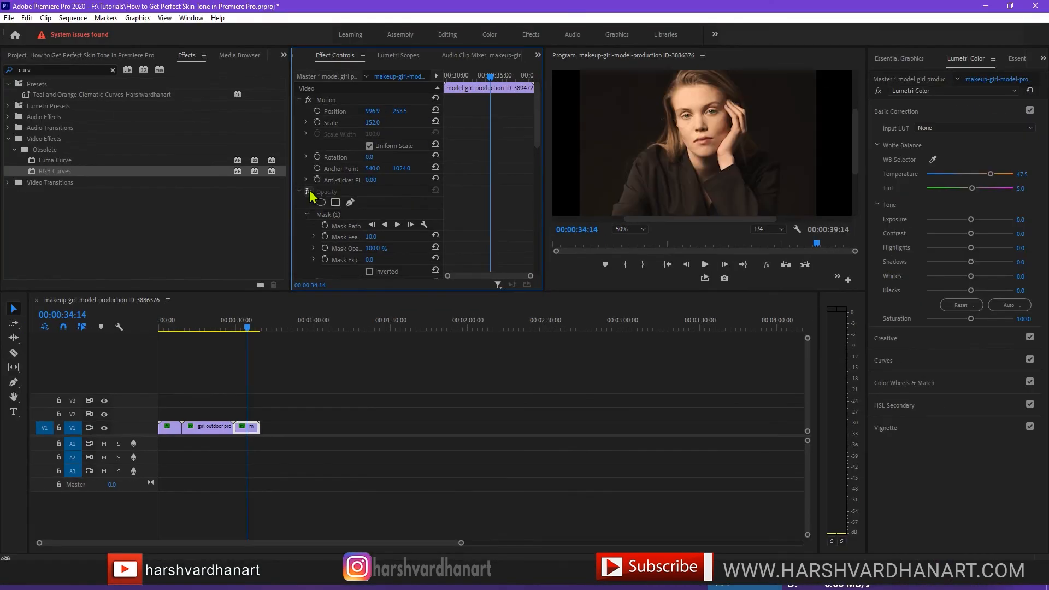
pyautogui.click(244, 329)
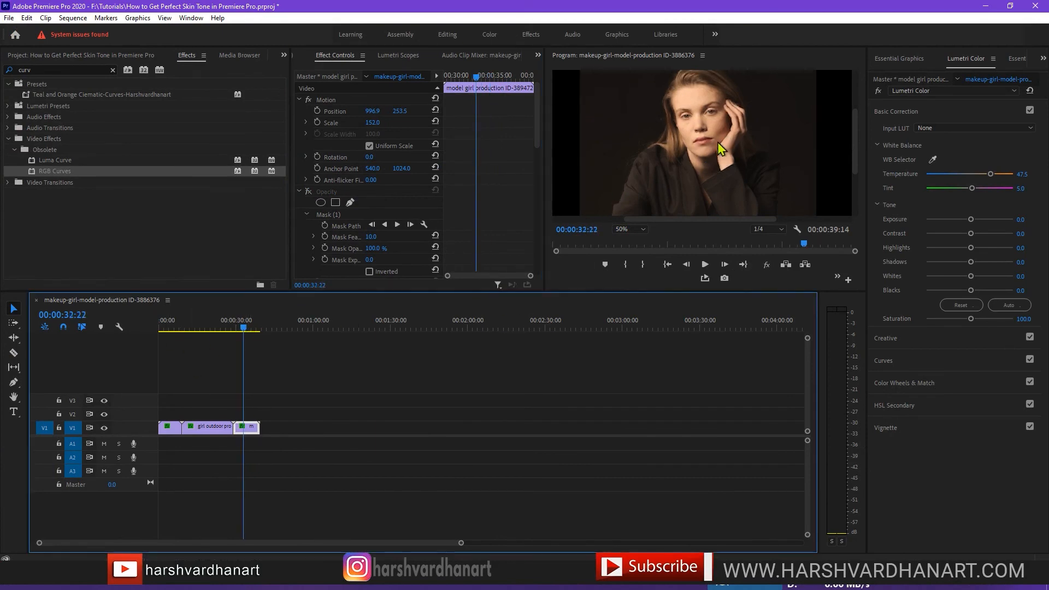
pyautogui.press('space')
pyautogui.press('space')
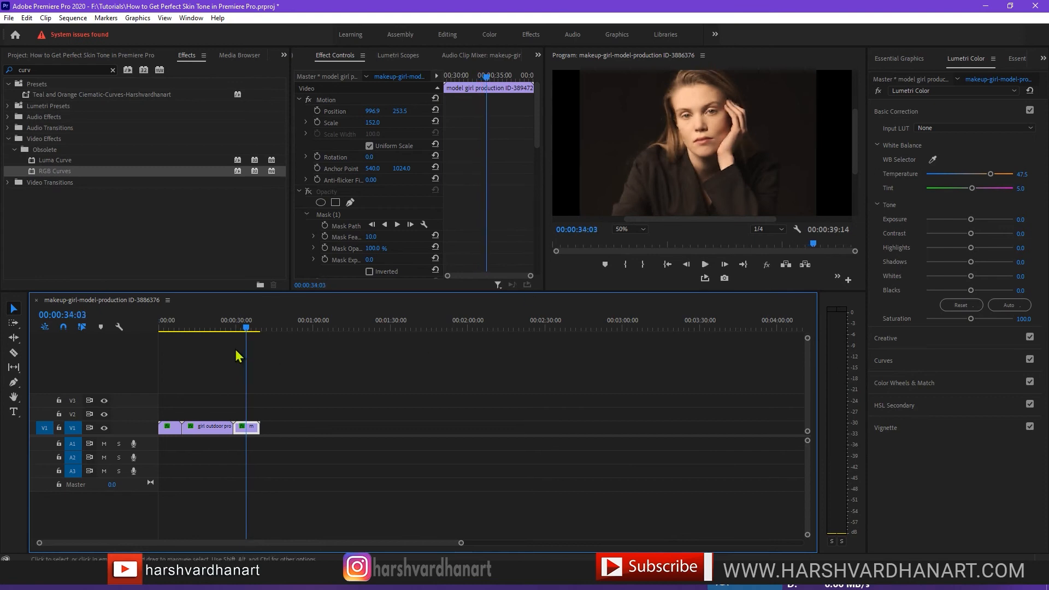
pyautogui.click(1030, 110)
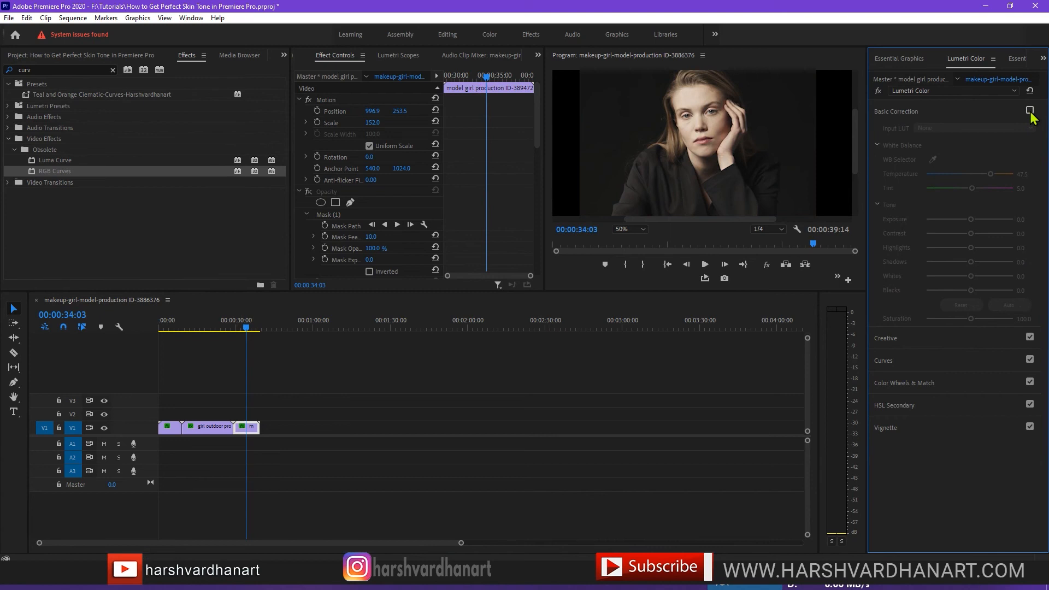
pyautogui.click(1030, 110)
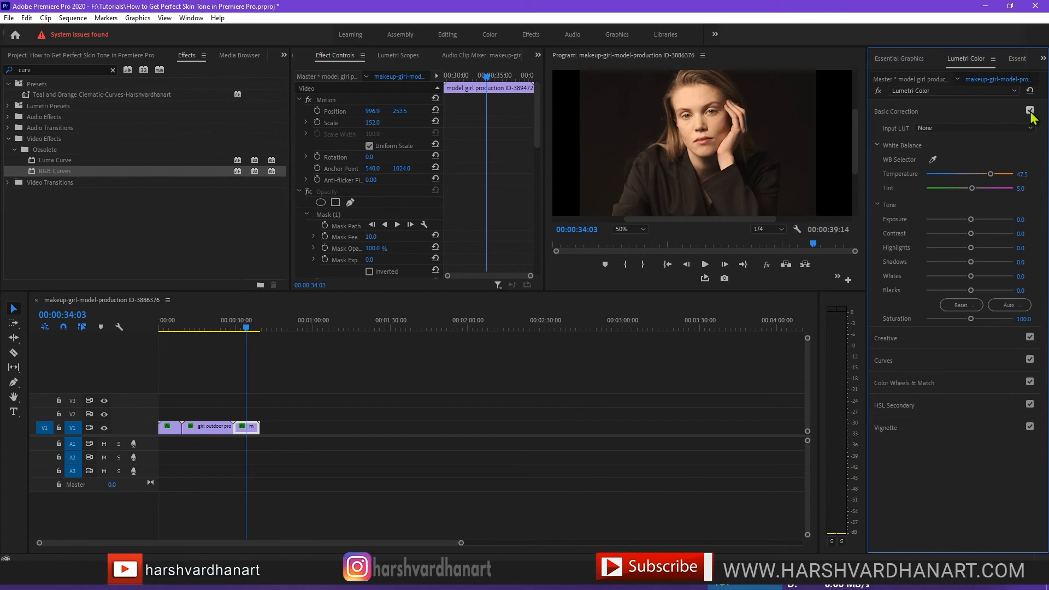
# Step: Play the makeup clip briefly, fit the frame in the Program monitor, and compare it with Basic Correction off and on
pyautogui.click(170, 328)
pyautogui.press('space')
pyautogui.press('space')
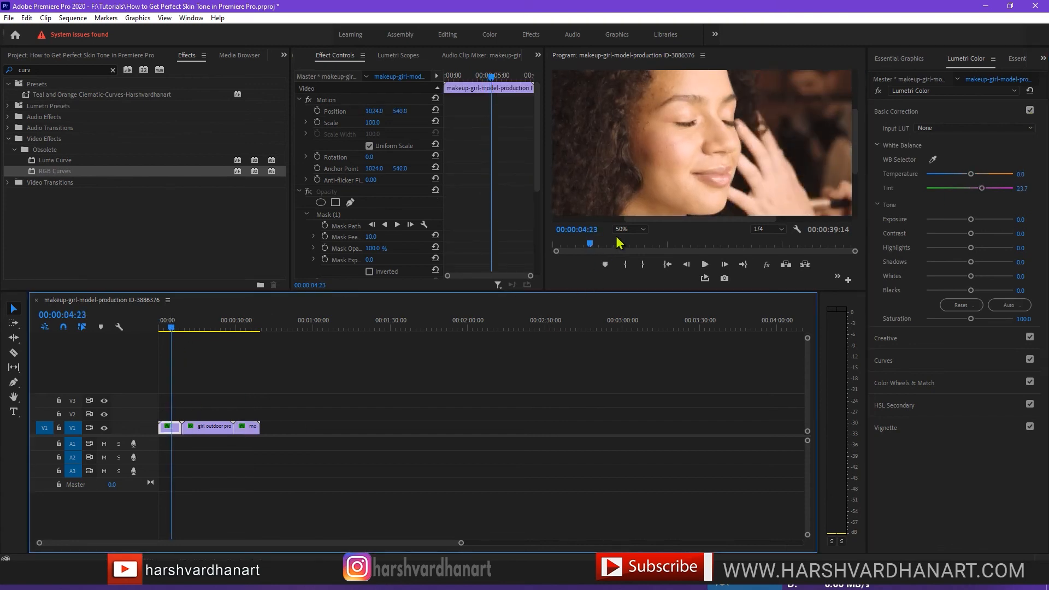
pyautogui.click(629, 229)
pyautogui.click(627, 245)
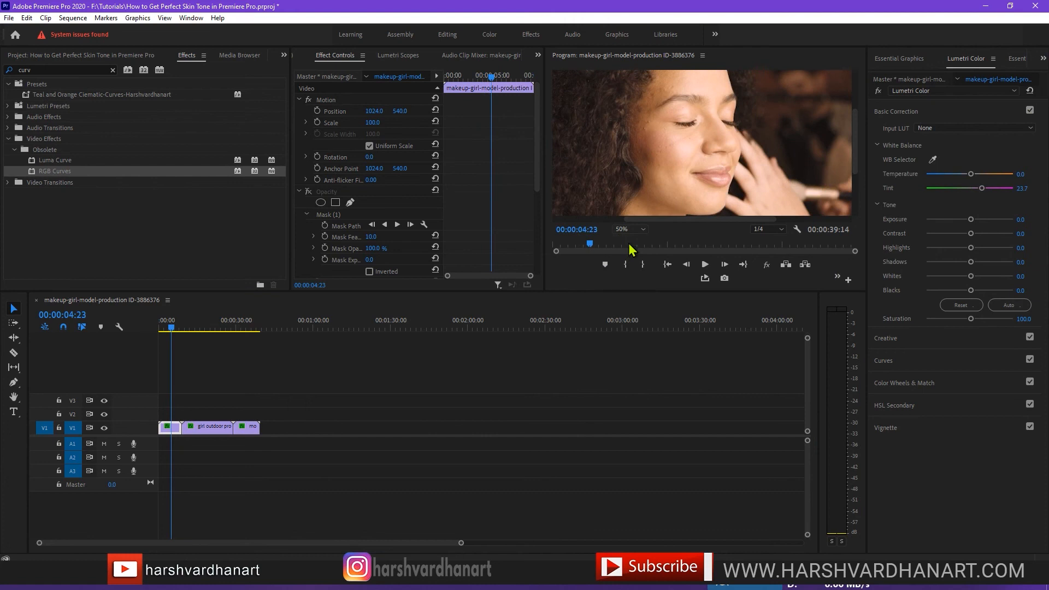
pyautogui.click(1029, 114)
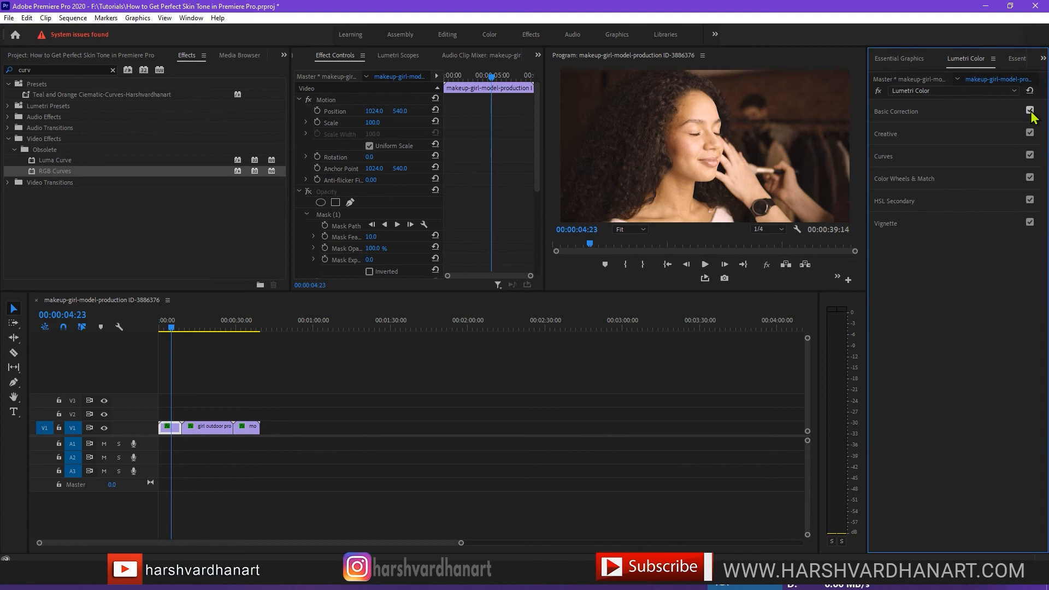
# Step: Compare the outdoor clip at 00:00:21:21 and the model clip at 00:00:36:07 with Basic Correction off and on
pyautogui.click(215, 327)
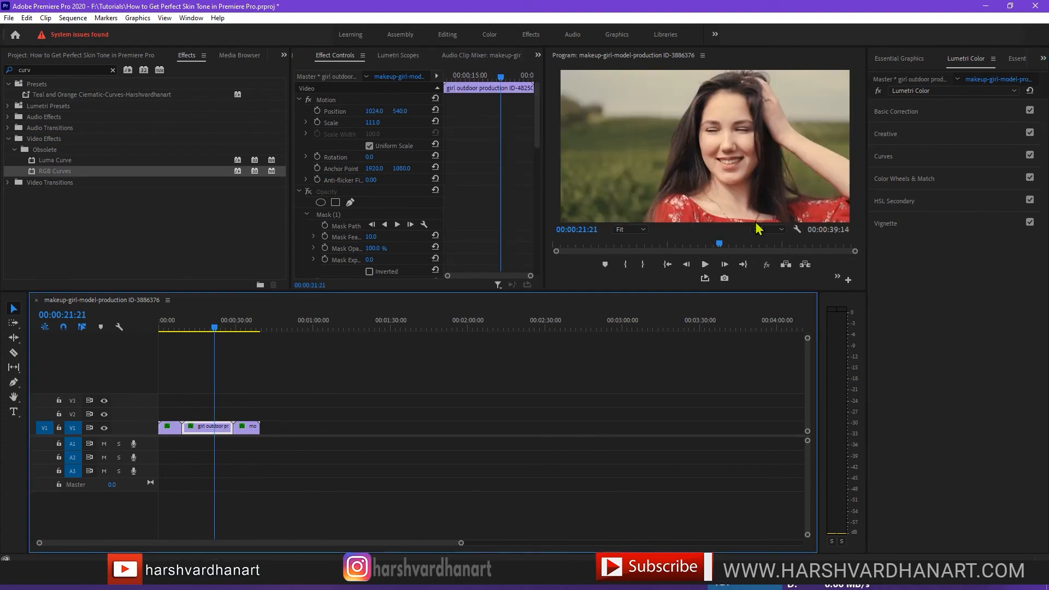
pyautogui.click(1029, 110)
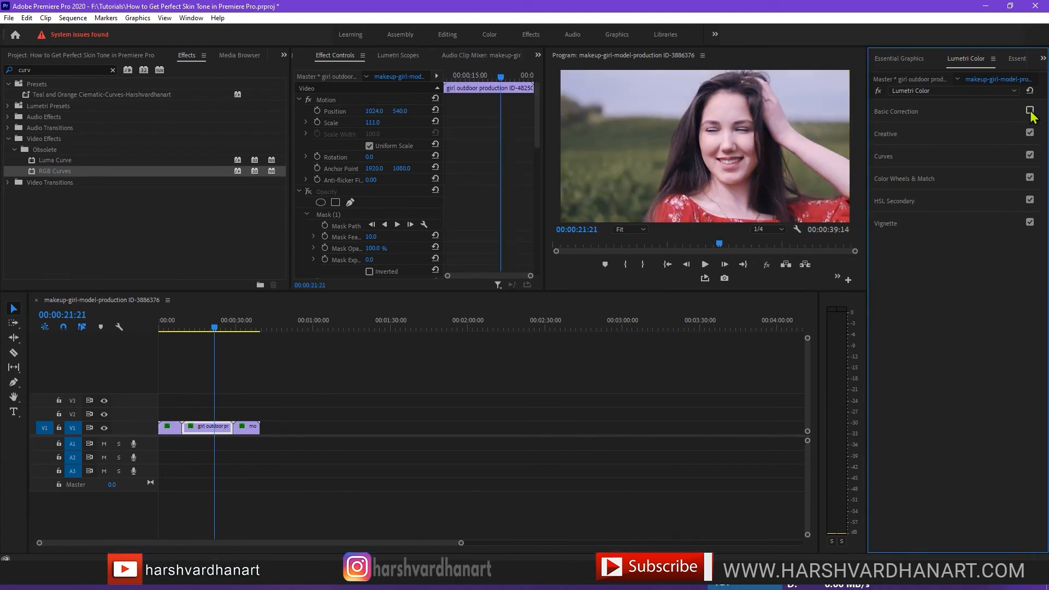
pyautogui.click(252, 327)
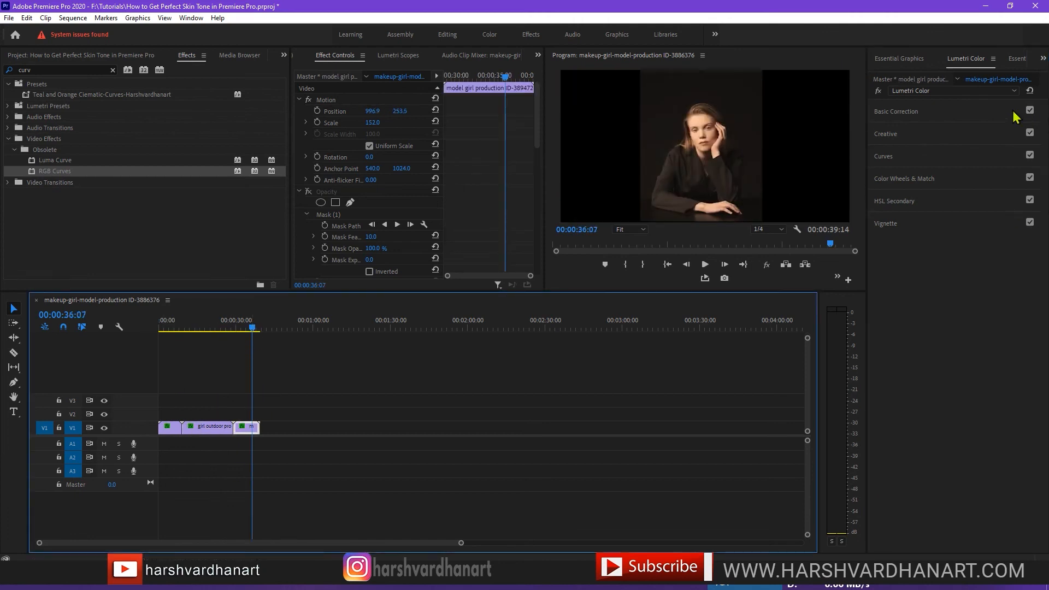
pyautogui.click(1030, 111)
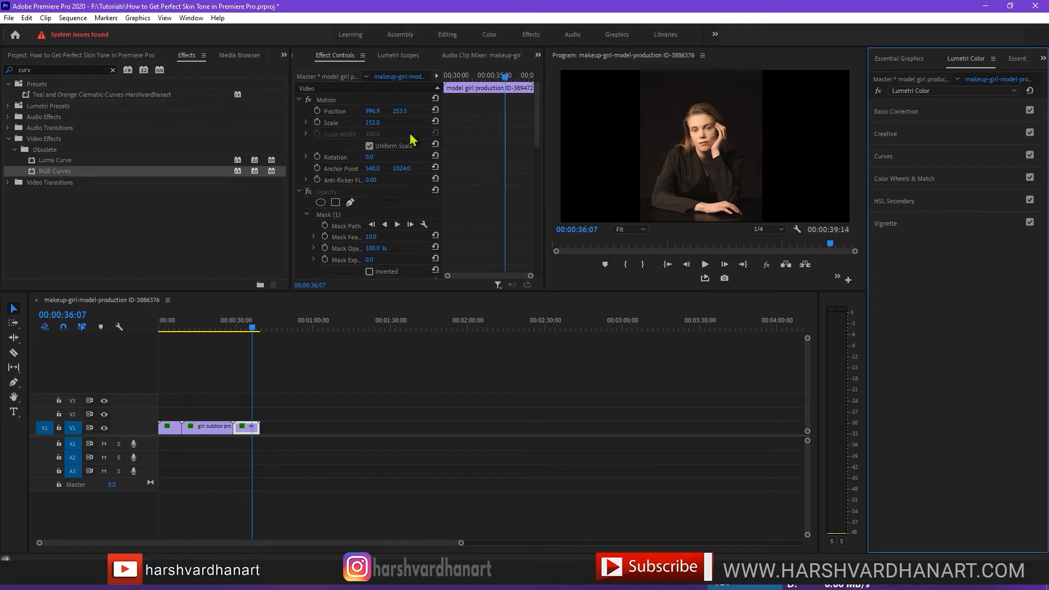
# Step: Inspect the outdoor clip at 00:00:22:12 and the model clip at 00:00:33:13 on the vectorscope with Basic Correction expanded, ending the break reminder
pyautogui.click(397, 57)
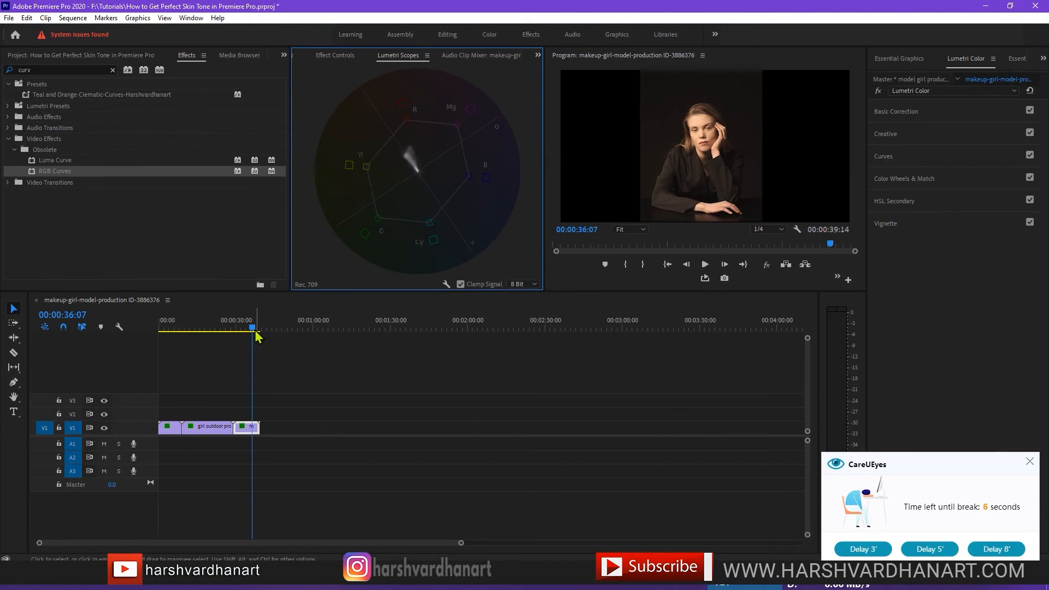
pyautogui.click(217, 328)
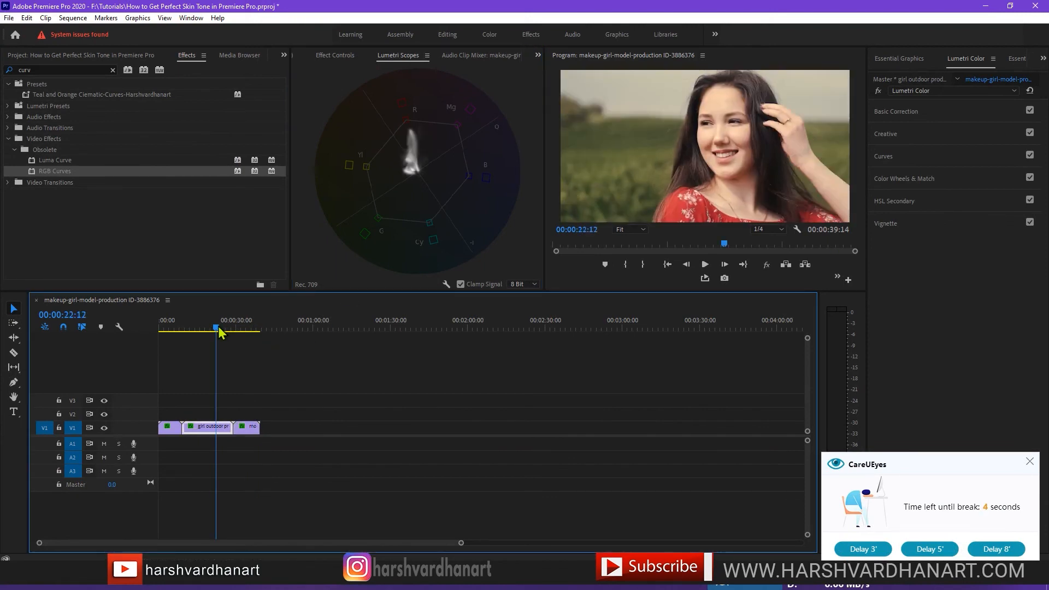
pyautogui.click(914, 116)
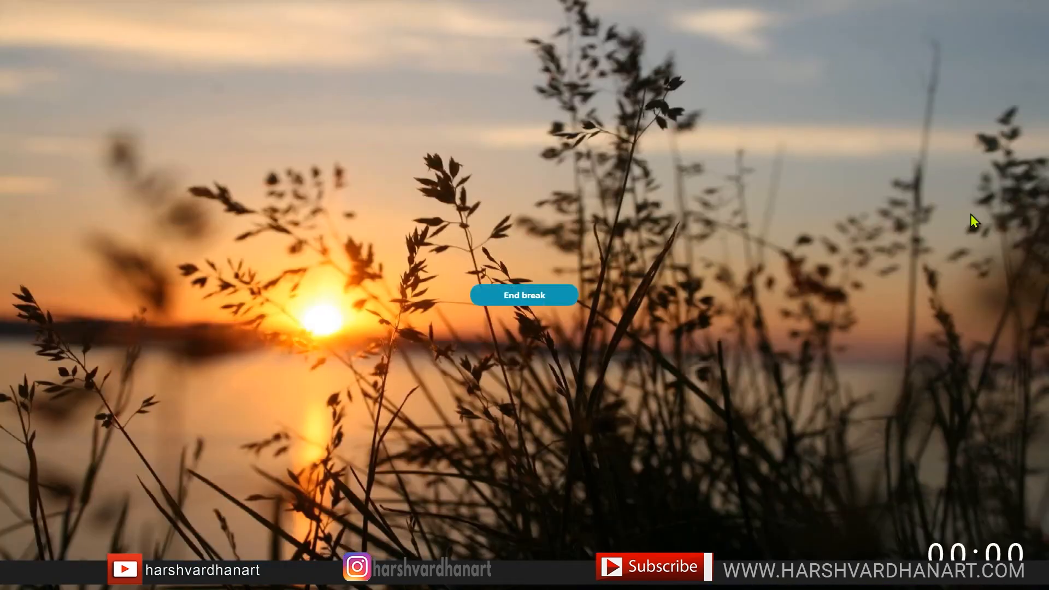
pyautogui.click(516, 296)
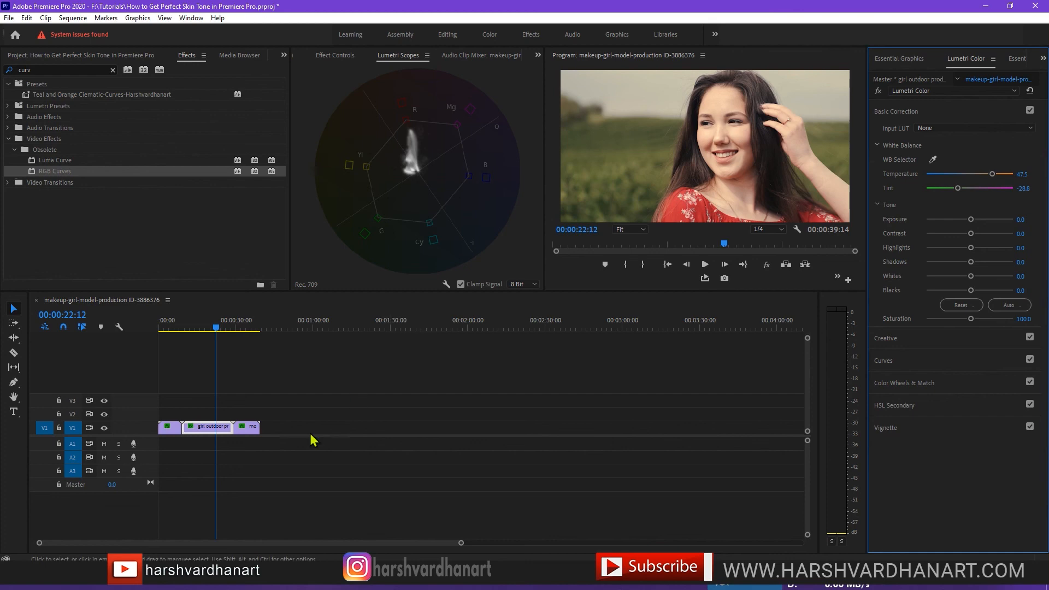
pyautogui.click(245, 327)
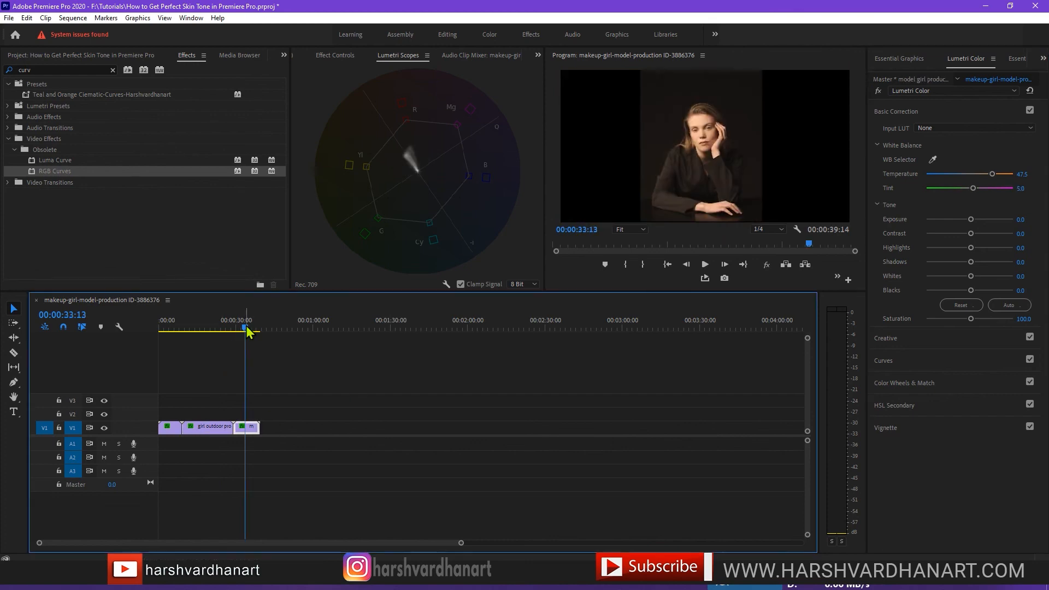